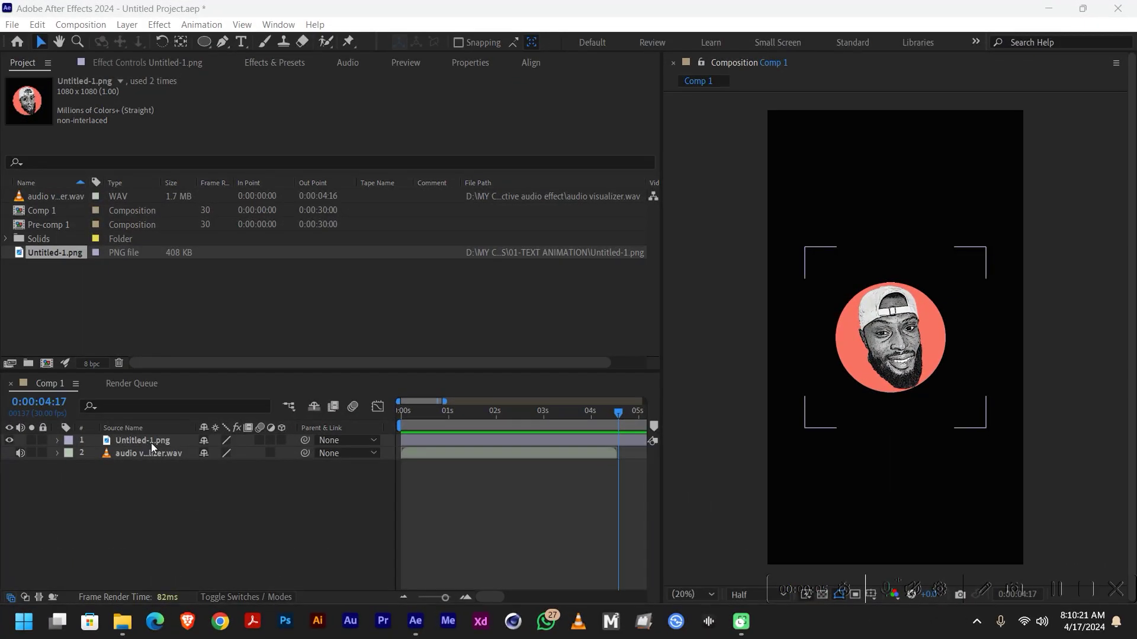
Add a brown solid layer and lower its opacity to 66%.
{"action": "right_click", "coordinate": [194, 495]}
{"action": "mouse_move", "coordinate": [356, 320]}
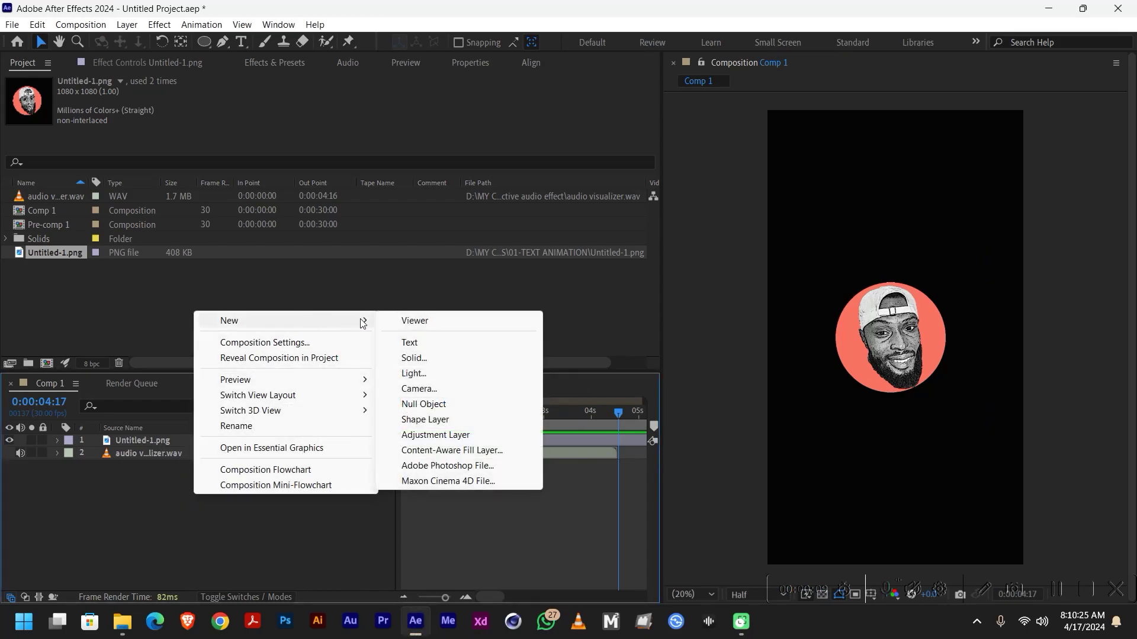
{"action": "left_click", "coordinate": [420, 359]}
{"action": "left_click", "coordinate": [560, 401]}
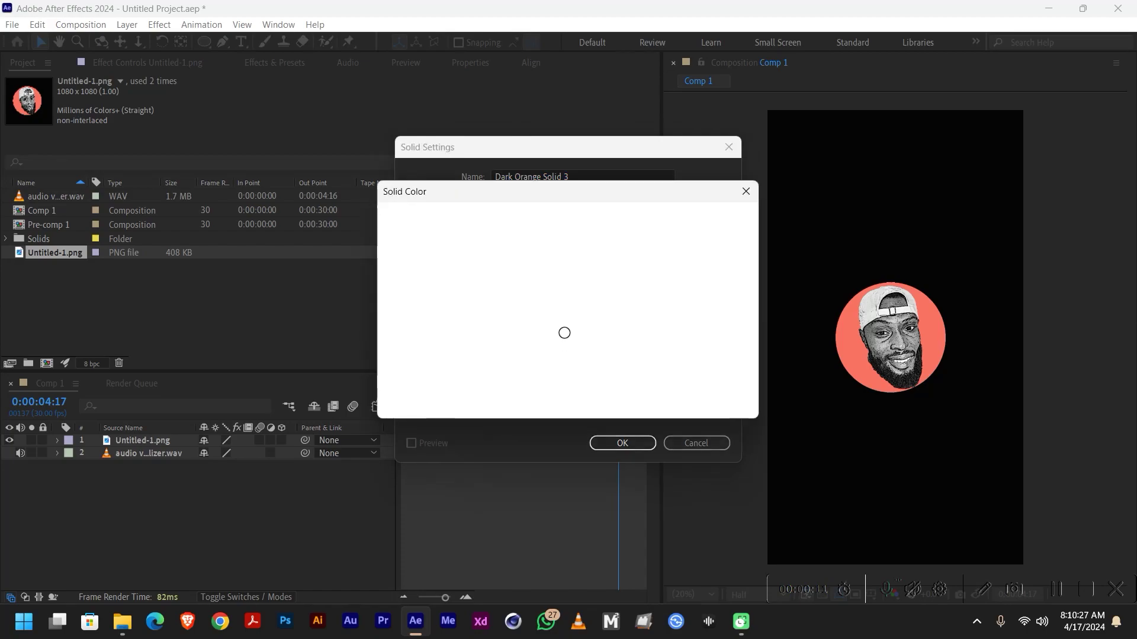
{"action": "left_click", "coordinate": [715, 219]}
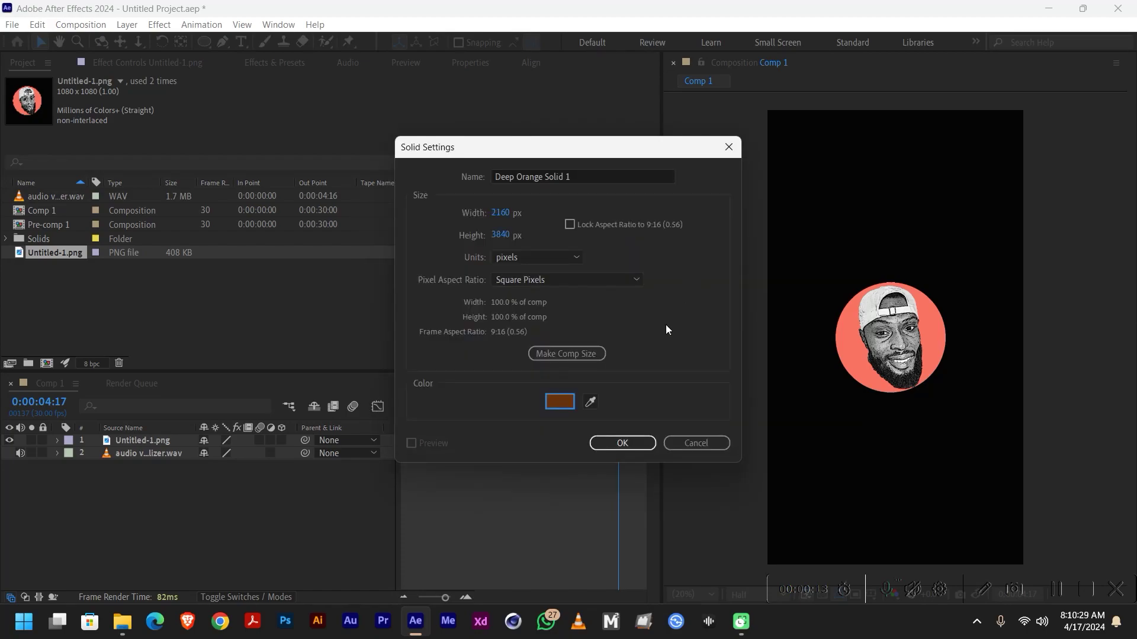
{"action": "left_click", "coordinate": [622, 443]}
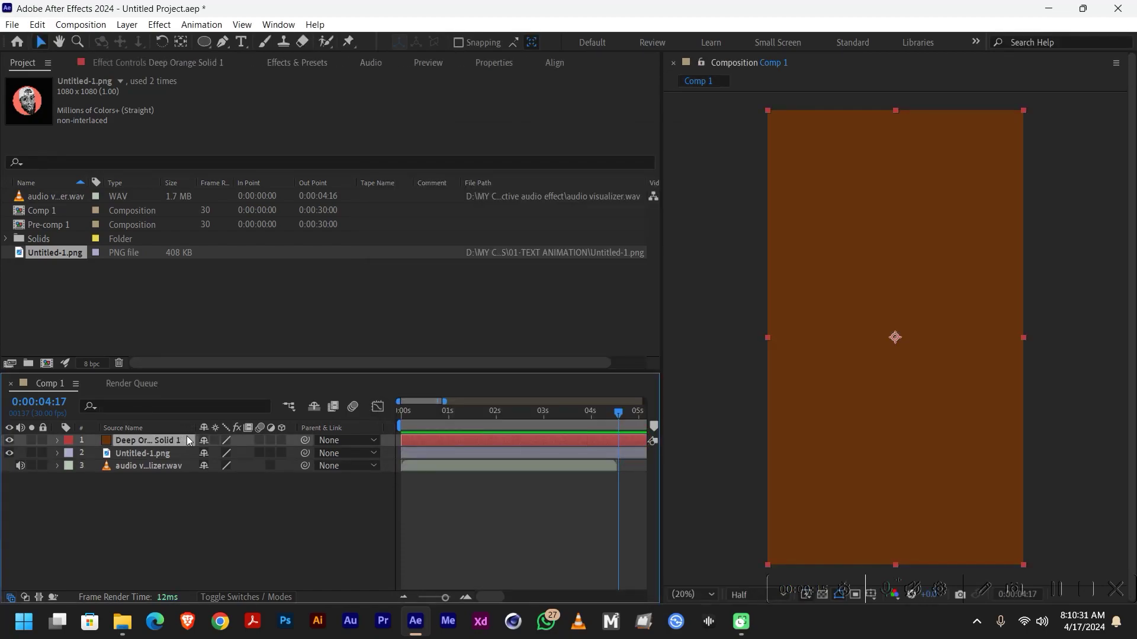
{"action": "key", "text": "t"}
{"action": "left_click_drag", "start_coordinate": [210, 453], "coordinate": [188, 451]}
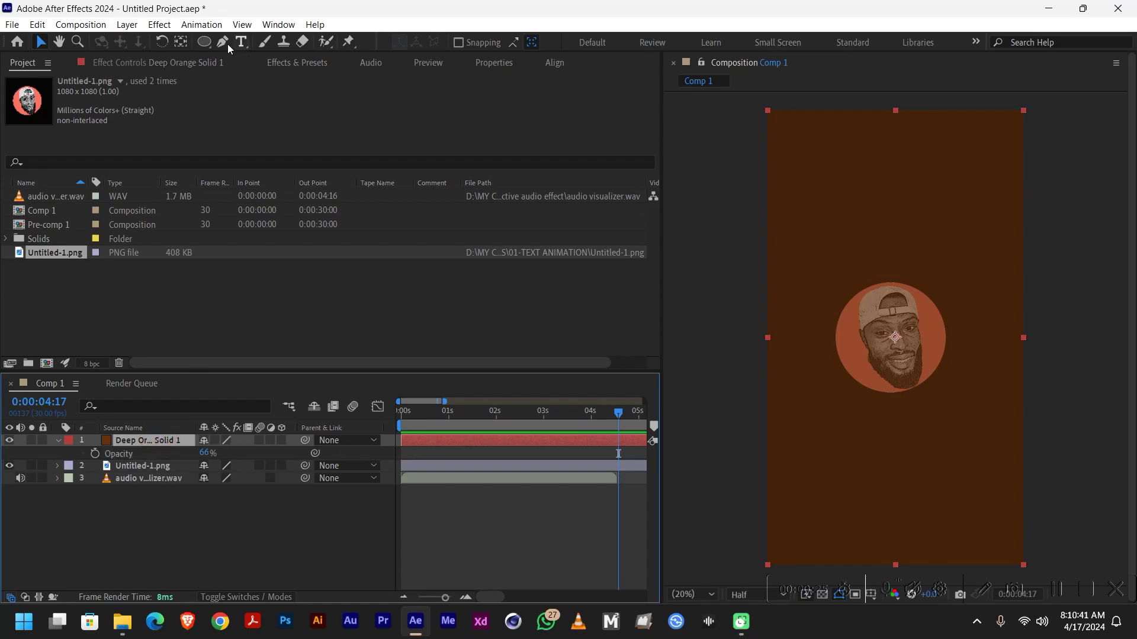
Draw a circular ellipse mask on the solid and nudge it to line up with the portrait.
{"action": "left_click", "coordinate": [210, 43]}
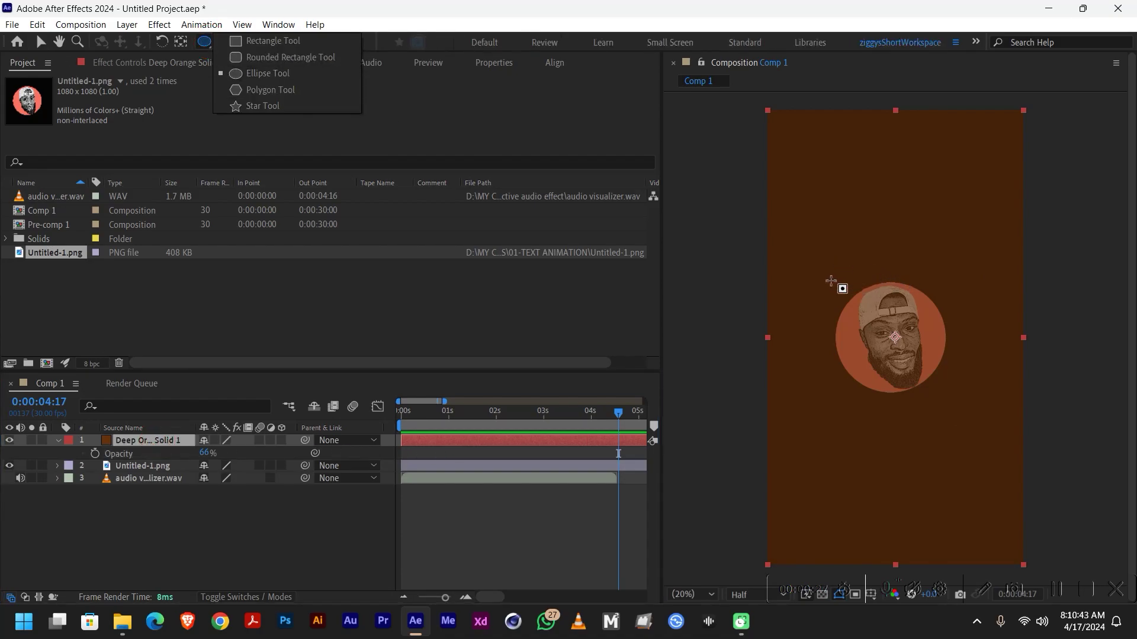
{"action": "left_click_drag", "start_coordinate": [821, 279], "coordinate": [948, 408]}
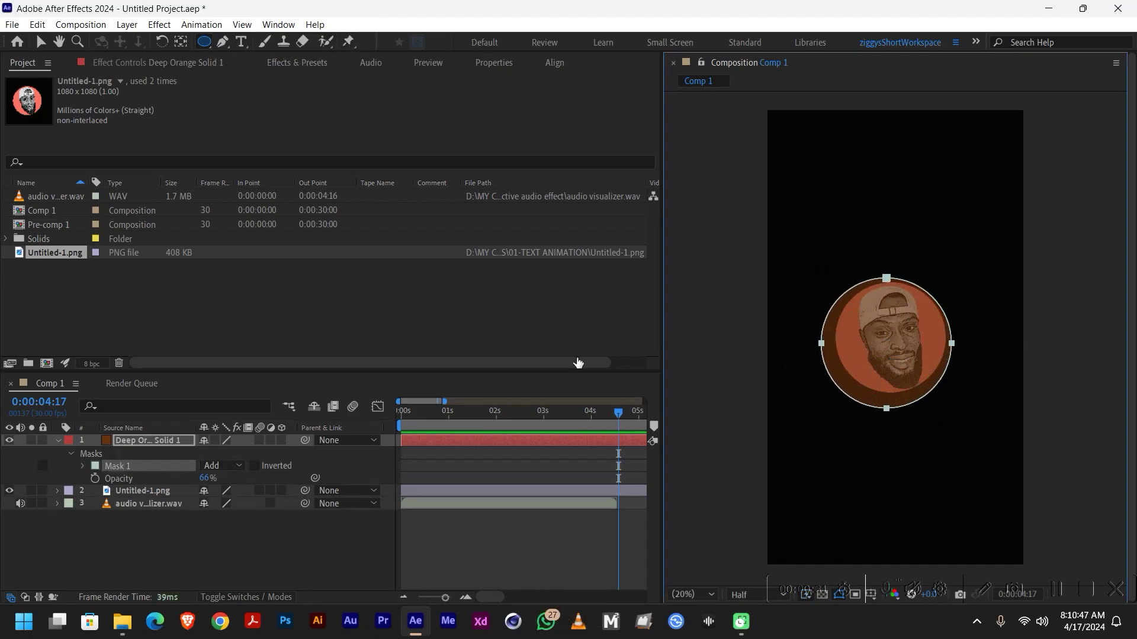
{"action": "key", "text": "Up"}
{"action": "key", "text": "Right"}
{"action": "key", "text": "Right"}
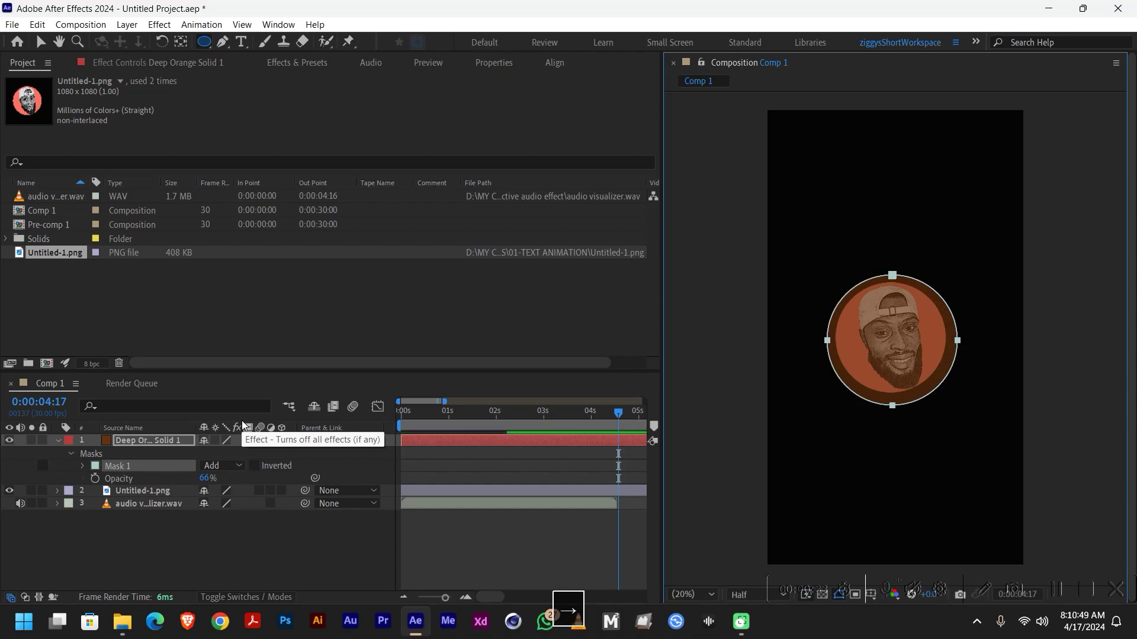
{"action": "key", "text": "Up"}
{"action": "key", "text": "Left"}
{"action": "key", "text": "Down"}
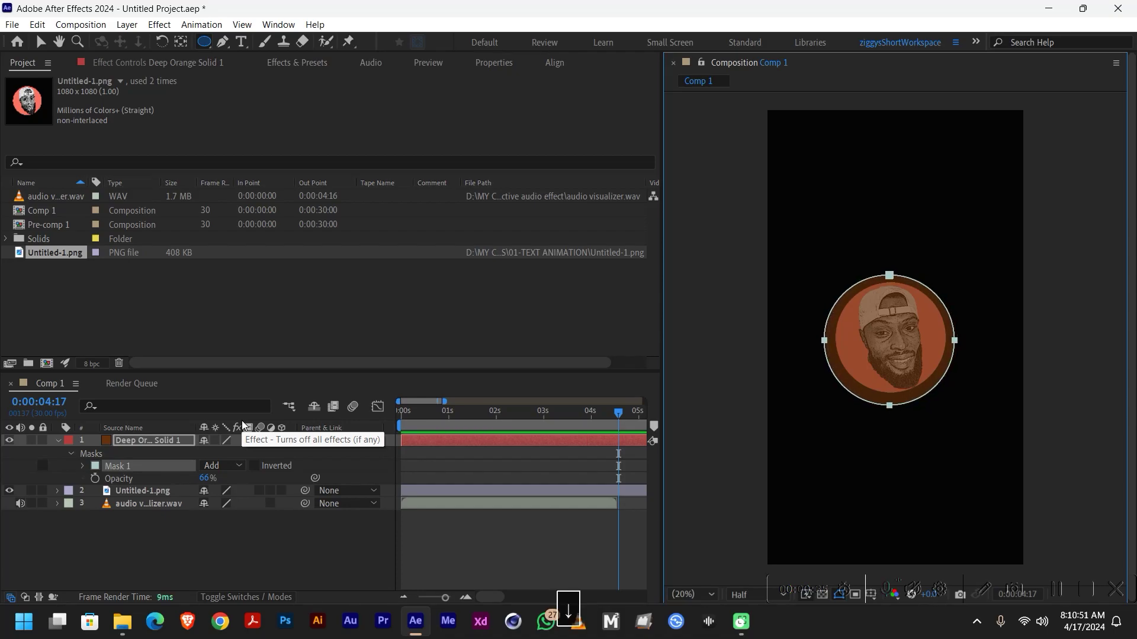
{"action": "key", "text": "Up"}
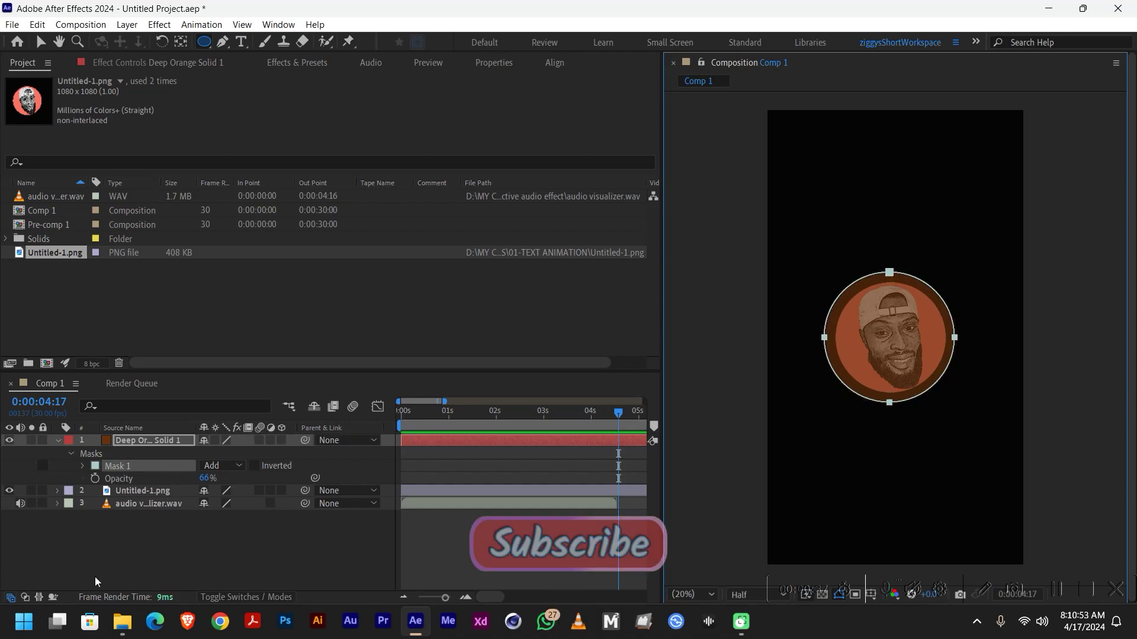
{"action": "left_click", "coordinate": [159, 443]}
Apply the Audio Spectrum effect to the solid from an 'aud' search in Effects & Presets.
{"action": "left_click", "coordinate": [296, 64]}
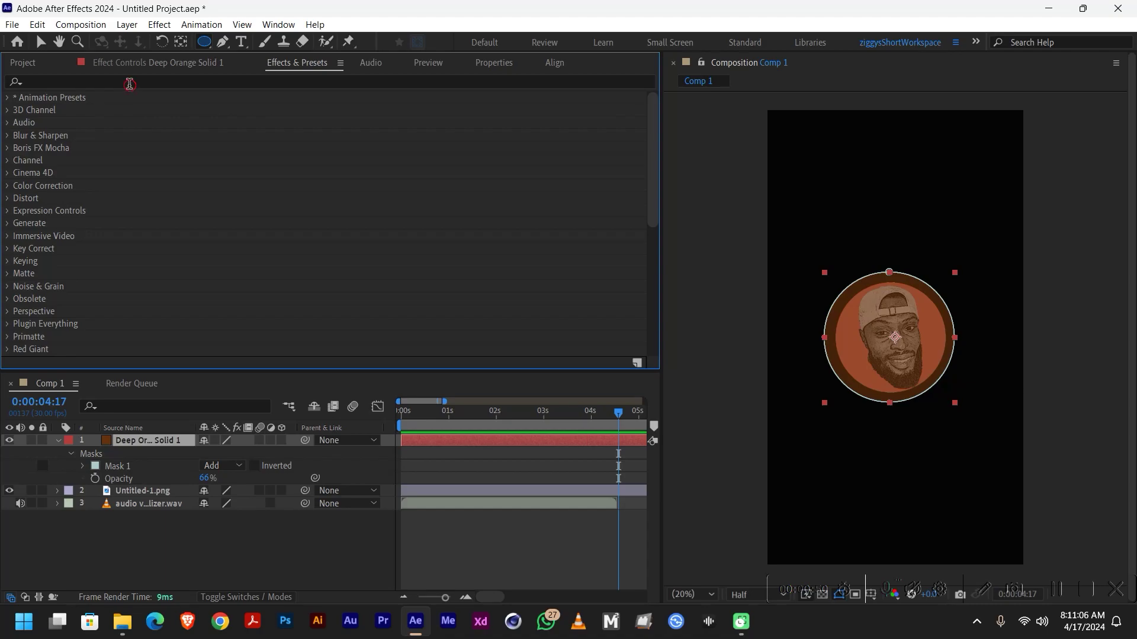
{"action": "left_click", "coordinate": [129, 84]}
{"action": "type", "text": "audio"}
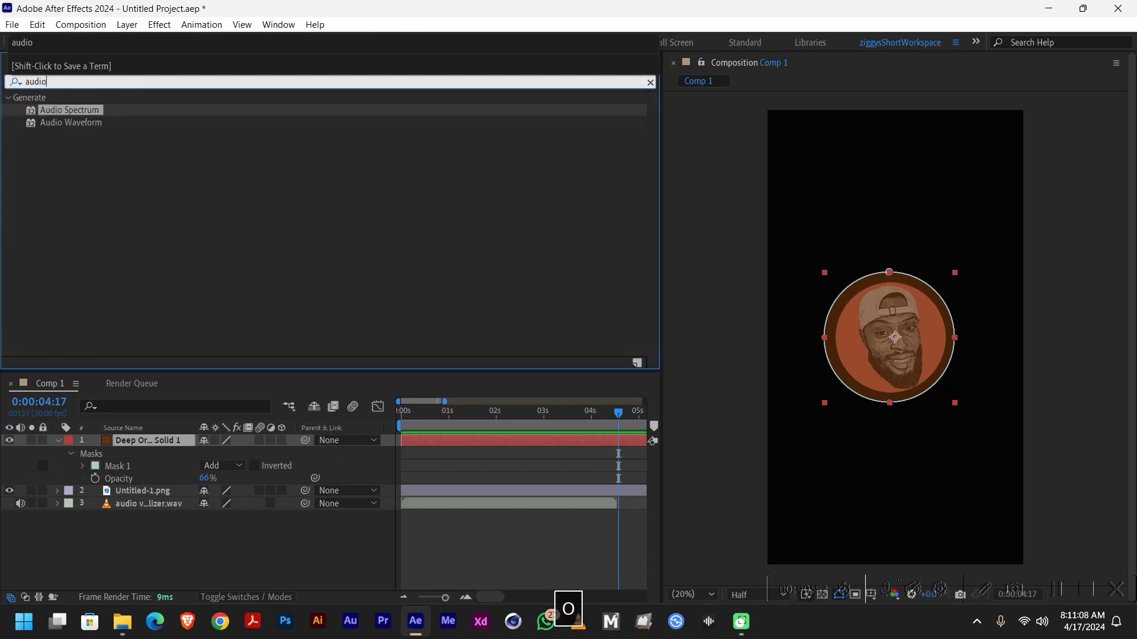
{"action": "left_click_drag", "start_coordinate": [54, 109], "coordinate": [169, 444]}
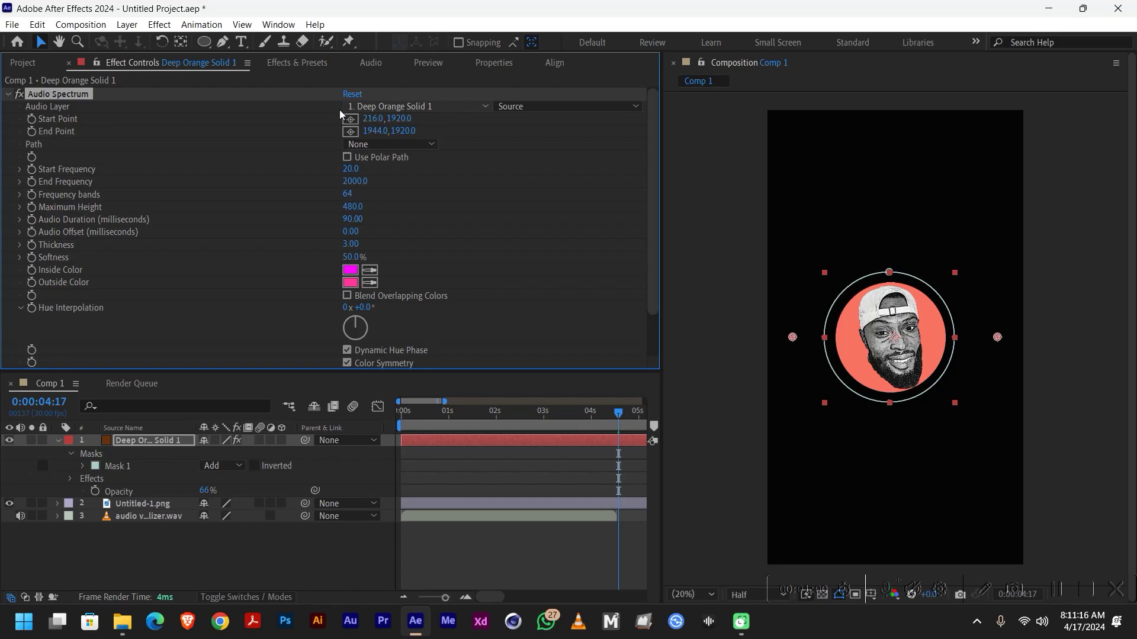
Set Audio Spectrum's audio layer to audio visualizer.wav and its path to Mask 1.
{"action": "left_click", "coordinate": [385, 107]}
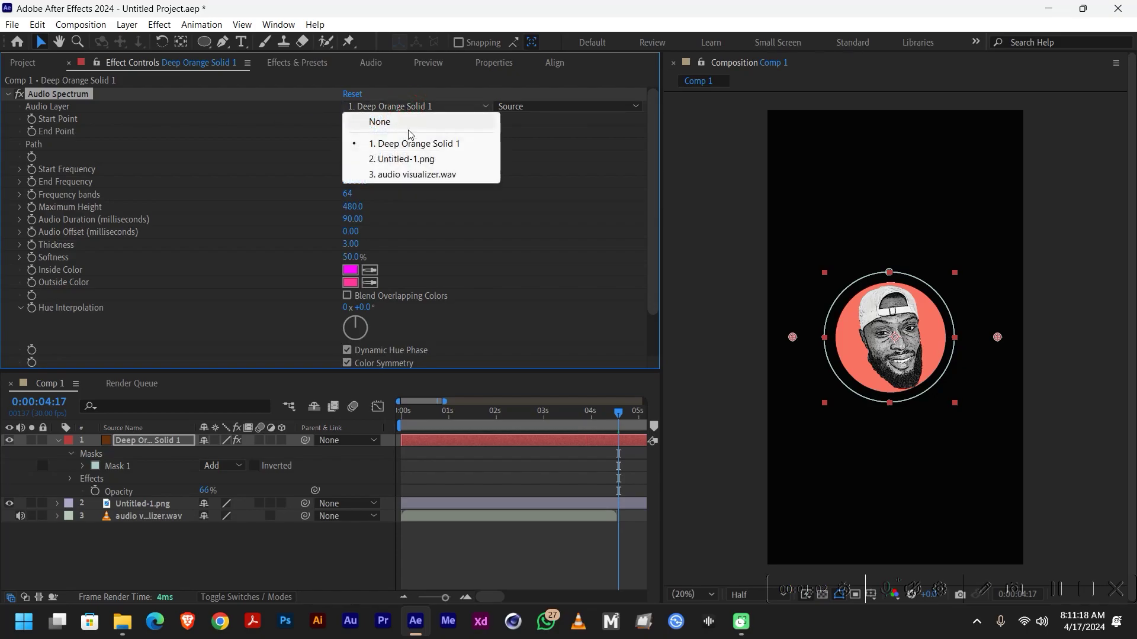
{"action": "left_click", "coordinate": [407, 176]}
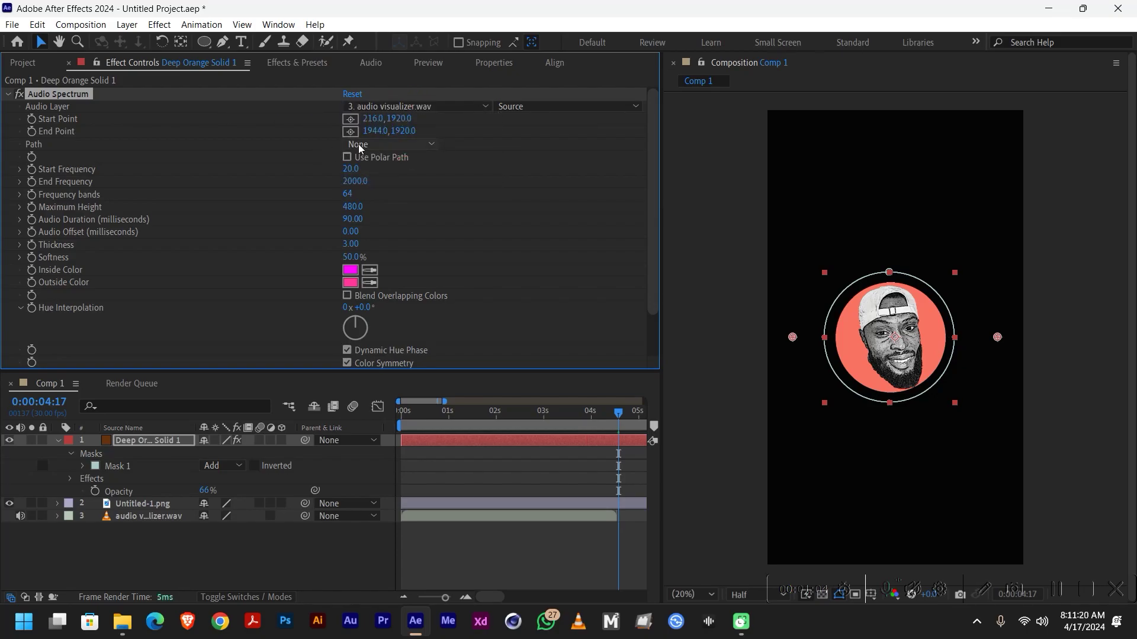
{"action": "left_click", "coordinate": [398, 144]}
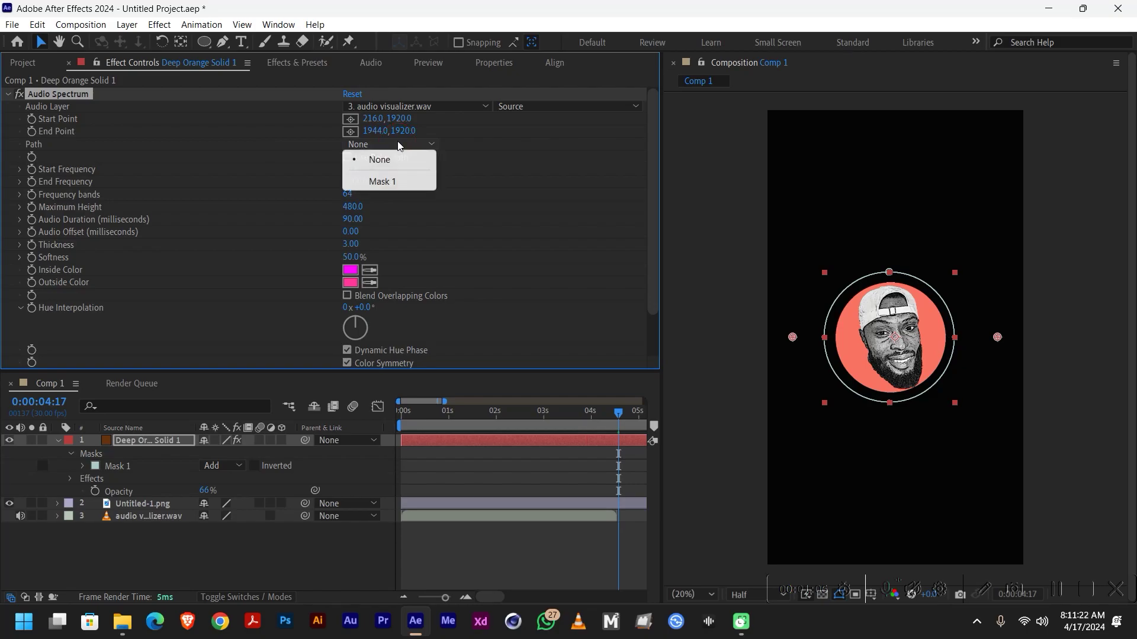
{"action": "left_click", "coordinate": [392, 182]}
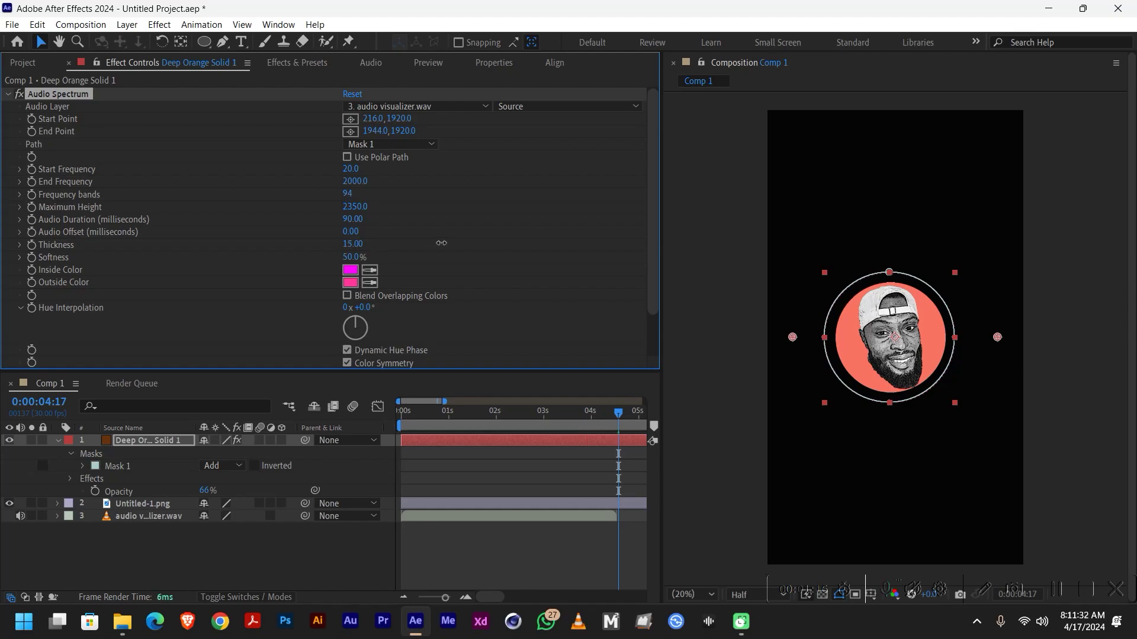
Make the inside and outside colours white and draw the spectrum on Side B.
{"action": "left_click", "coordinate": [350, 270]}
{"action": "left_click_drag", "start_coordinate": [444, 285], "coordinate": [362, 193]}
{"action": "left_click", "coordinate": [707, 220]}
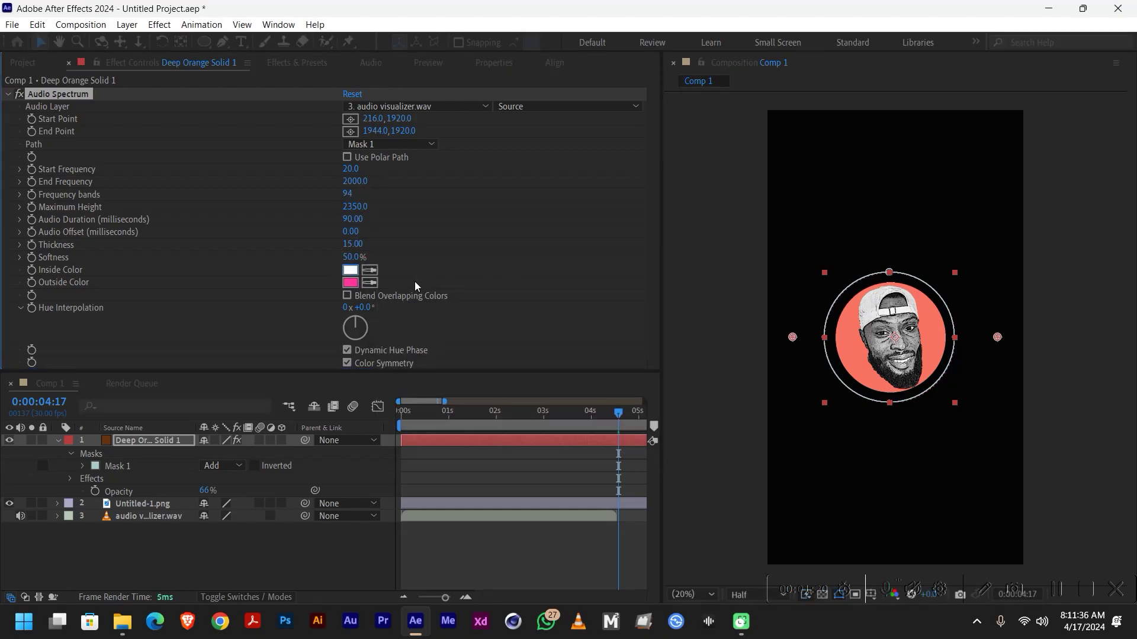
{"action": "left_click", "coordinate": [350, 283]}
{"action": "left_click_drag", "start_coordinate": [421, 264], "coordinate": [356, 191]}
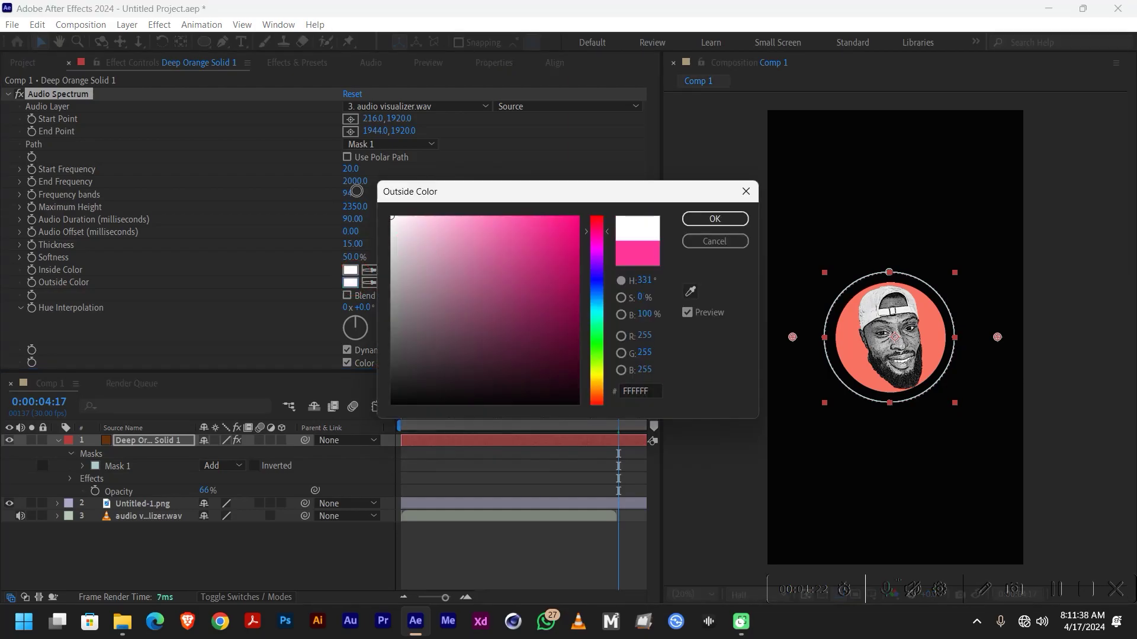
{"action": "left_click", "coordinate": [684, 220]}
{"action": "scroll", "coordinate": [462, 227], "scroll_direction": "down", "scroll_amount": 2}
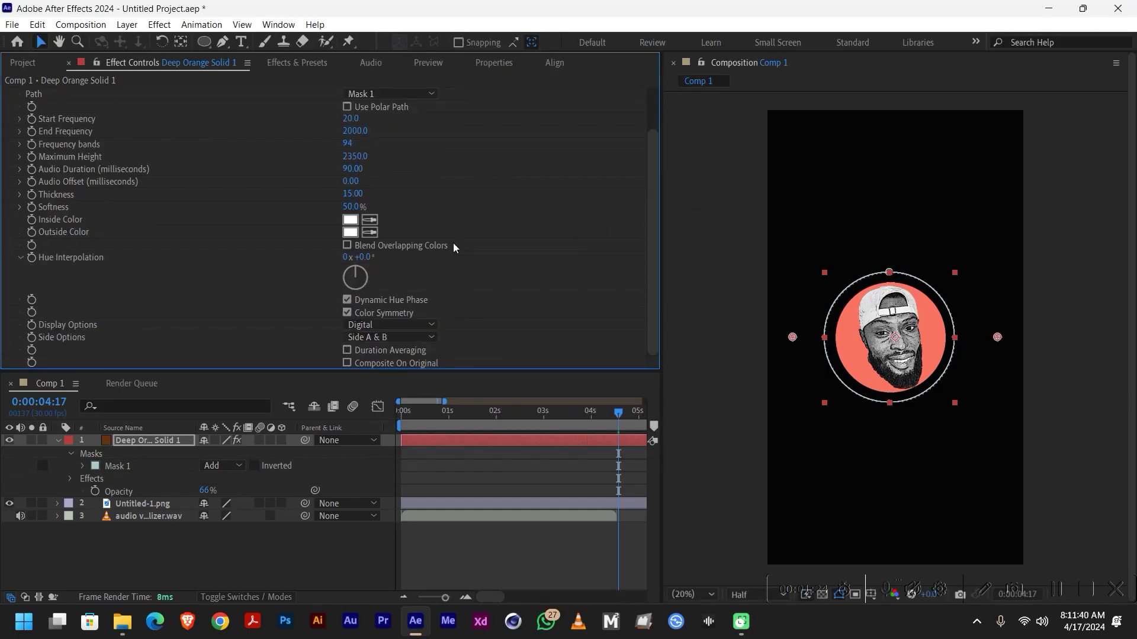
{"action": "left_click", "coordinate": [413, 337]}
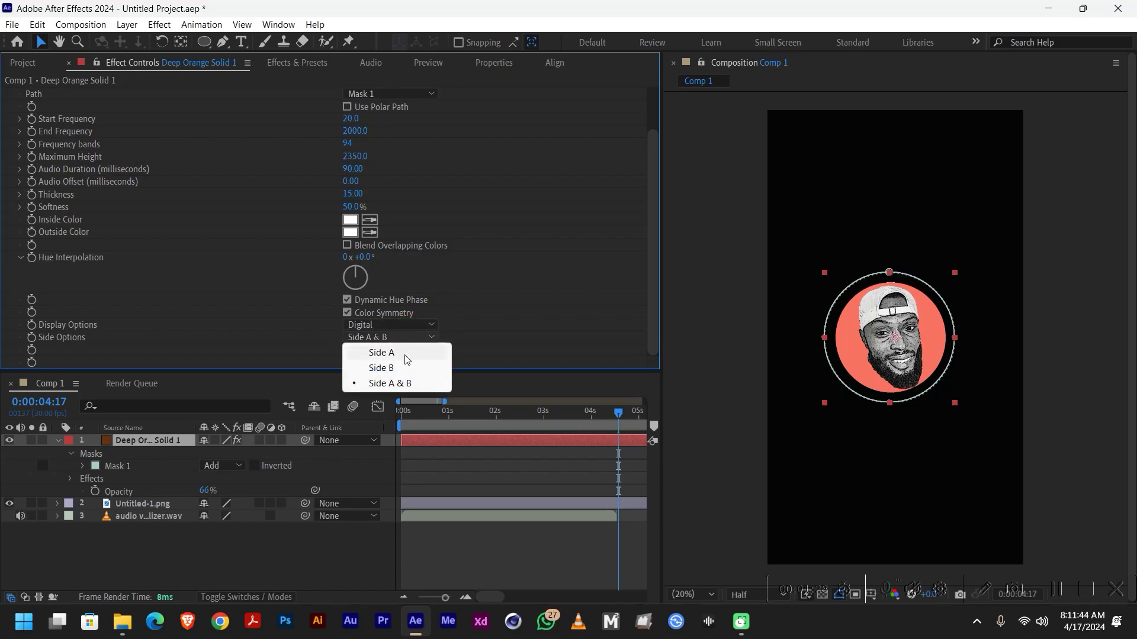
{"action": "left_click", "coordinate": [400, 369]}
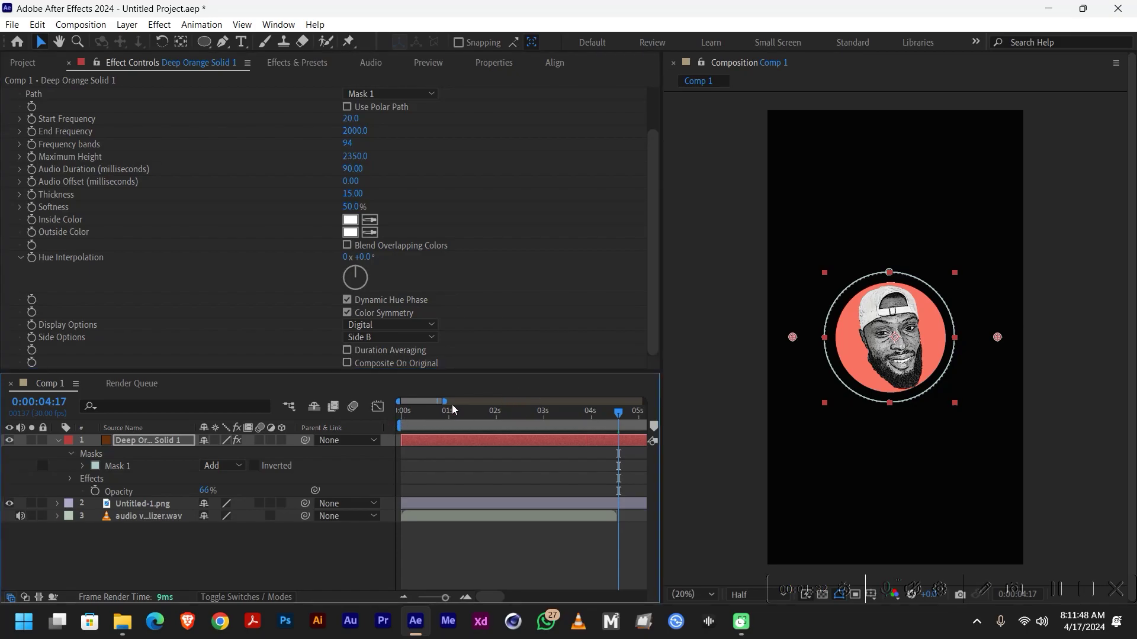
Raise the spectrum's Maximum Height and increase Frequency bands to 226.
{"action": "left_click_drag", "start_coordinate": [450, 410], "coordinate": [571, 418]}
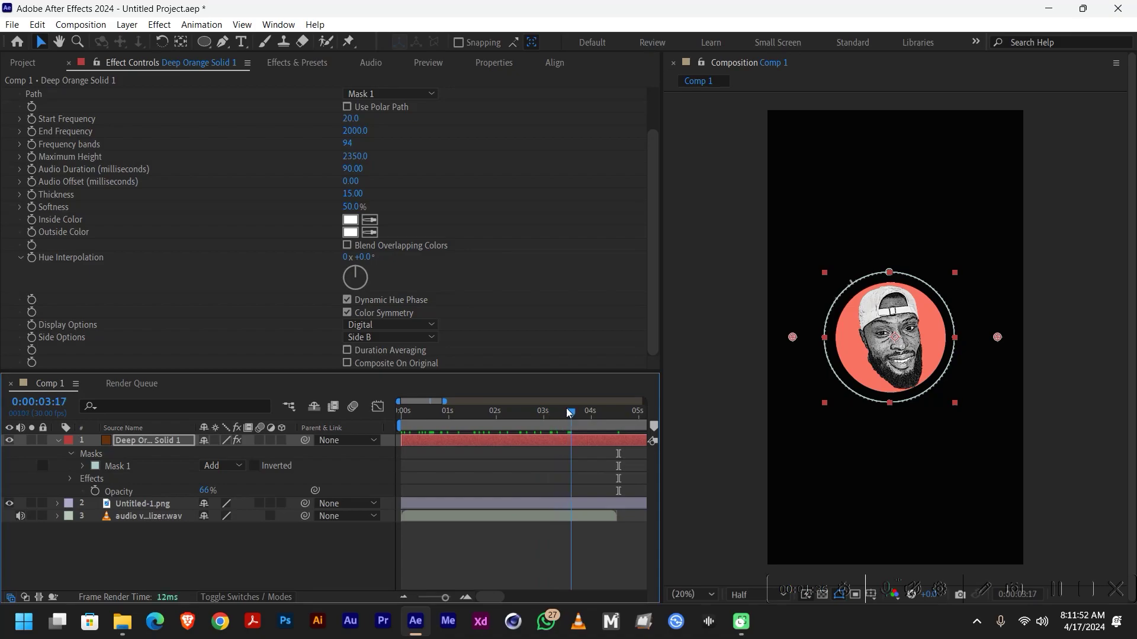
{"action": "left_click_drag", "start_coordinate": [361, 157], "coordinate": [456, 158]}
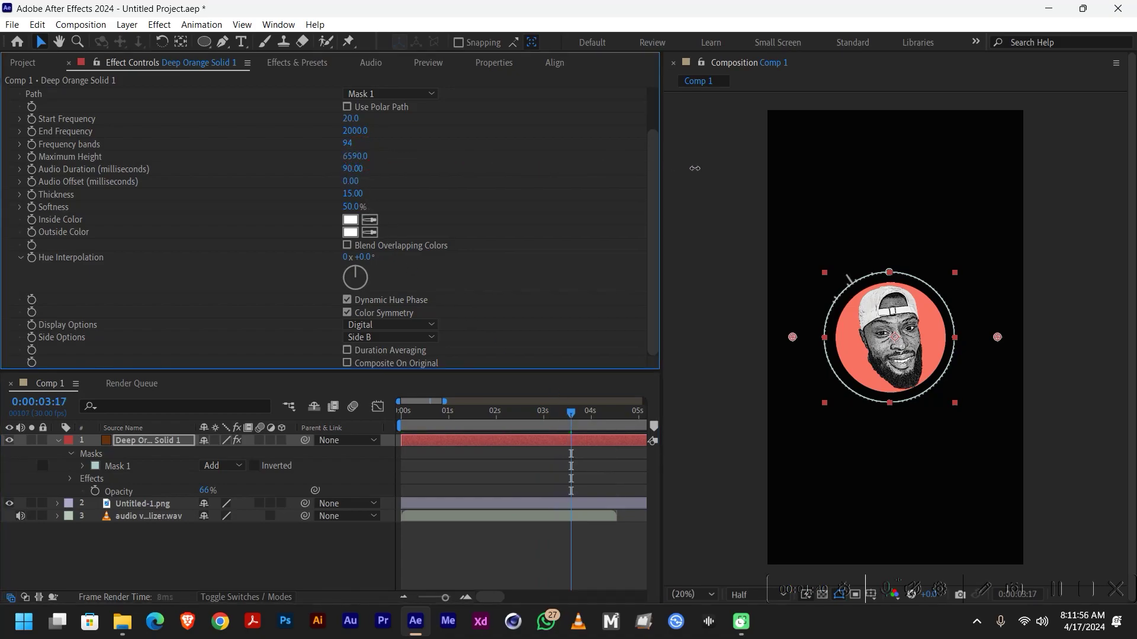
{"action": "left_click_drag", "start_coordinate": [570, 413], "coordinate": [379, 414]}
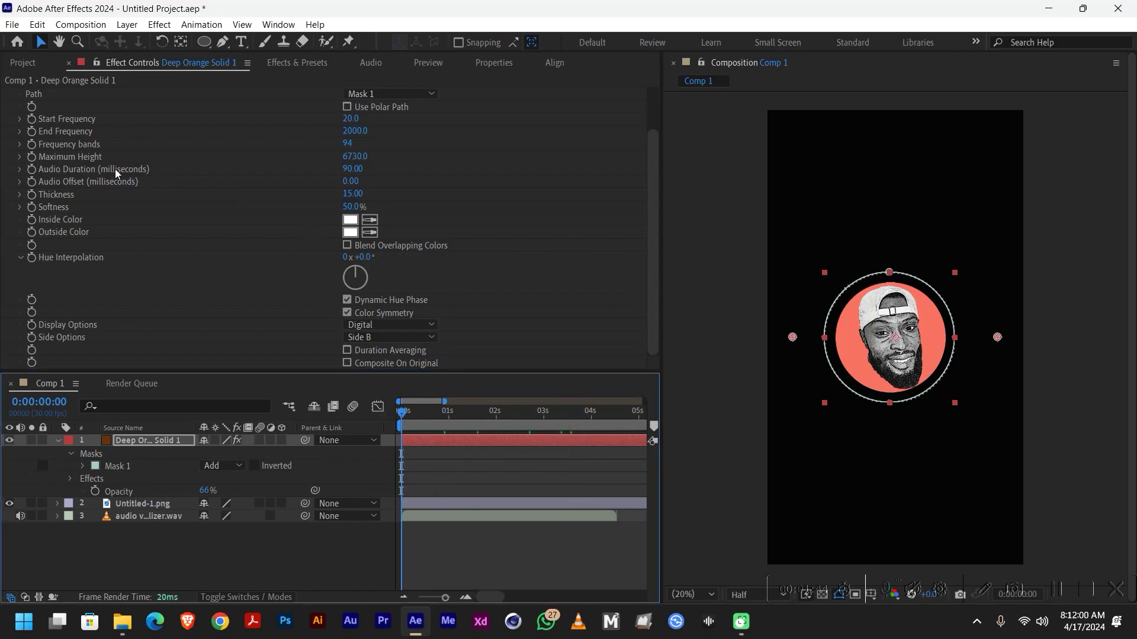
{"action": "left_click_drag", "start_coordinate": [347, 145], "coordinate": [416, 150]}
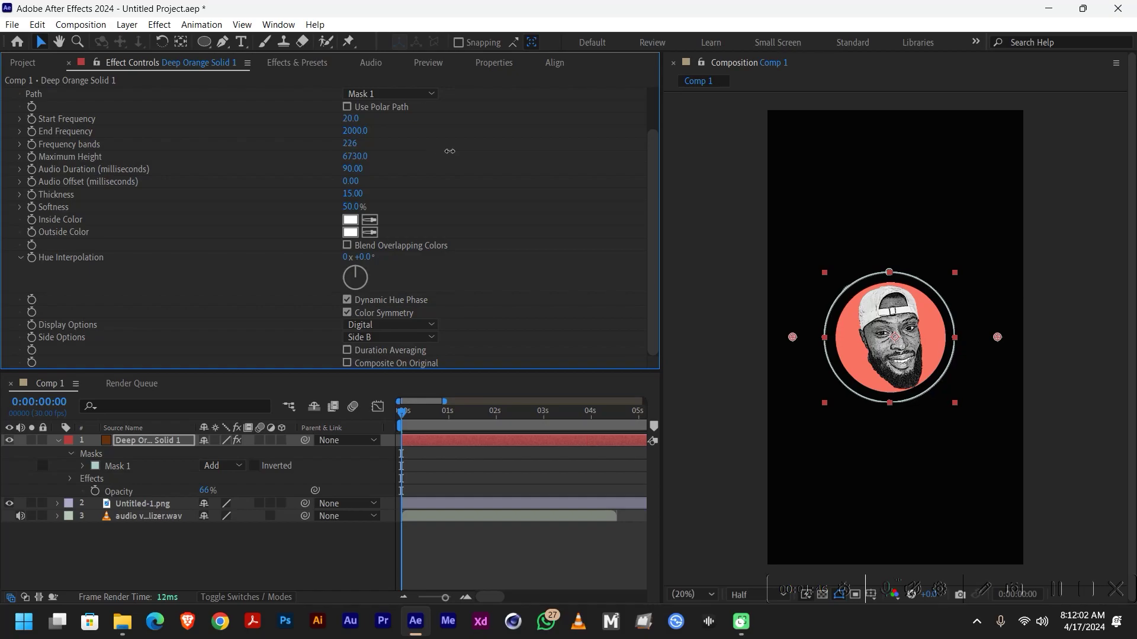
Preview the spectrum ring reacting to the audio from the start.
{"action": "left_click", "coordinate": [405, 418]}
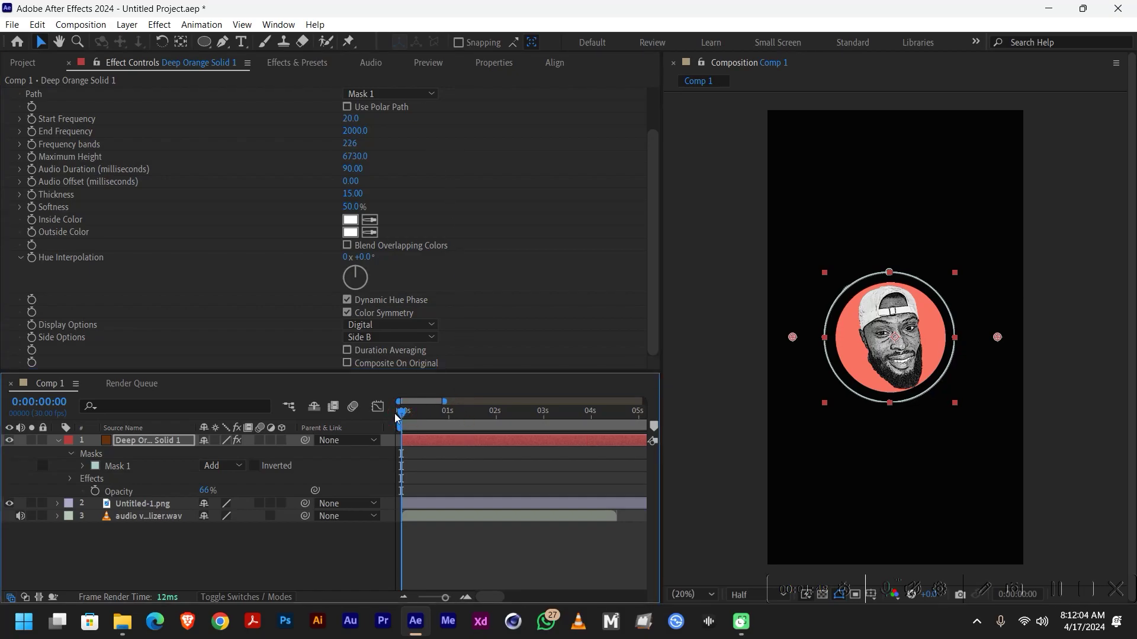
{"action": "key", "text": "space"}
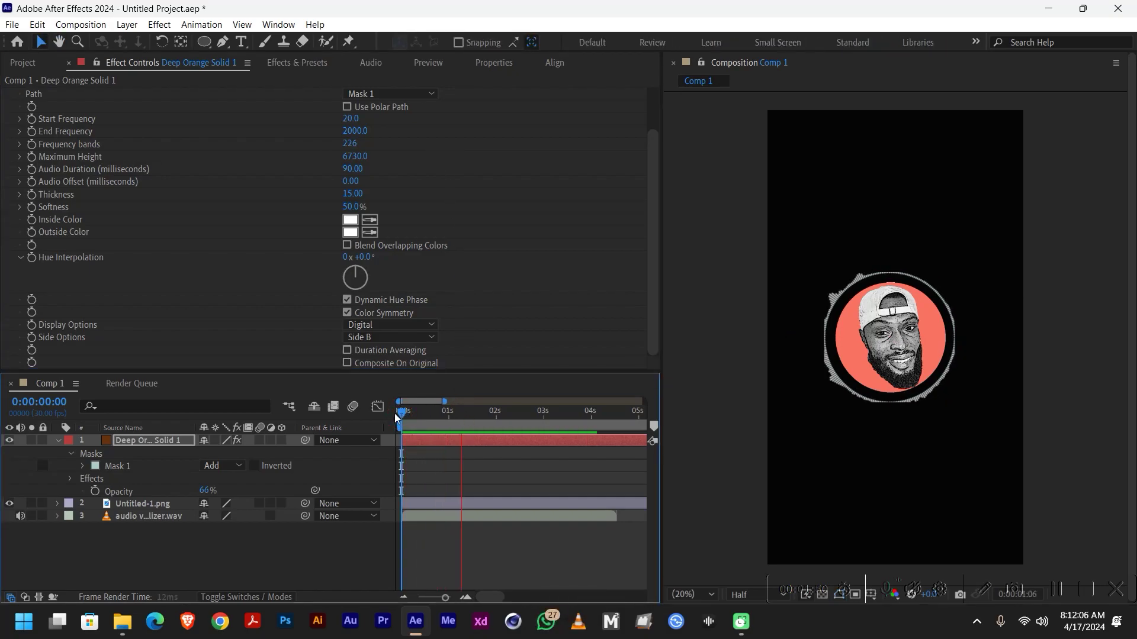
{"action": "key", "text": "space"}
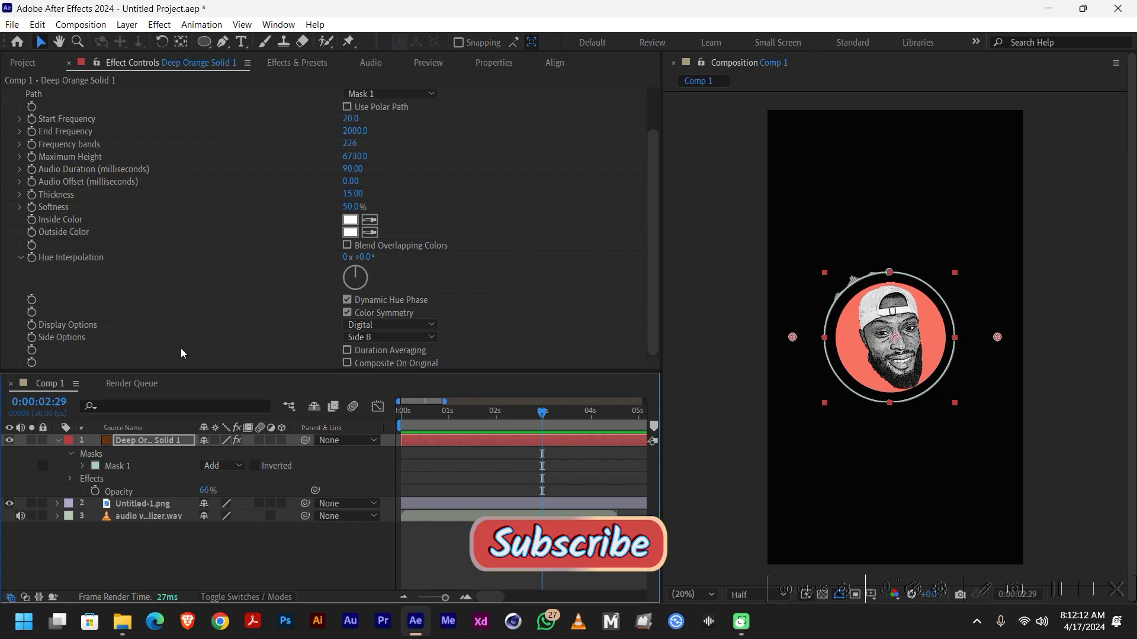
Pre-compose Deep Orange Solid 1 and Untitled-1.png into Pre-comp 2.
{"action": "left_click", "coordinate": [151, 440]}
{"action": "left_click", "coordinate": [150, 505], "text": "shift"}
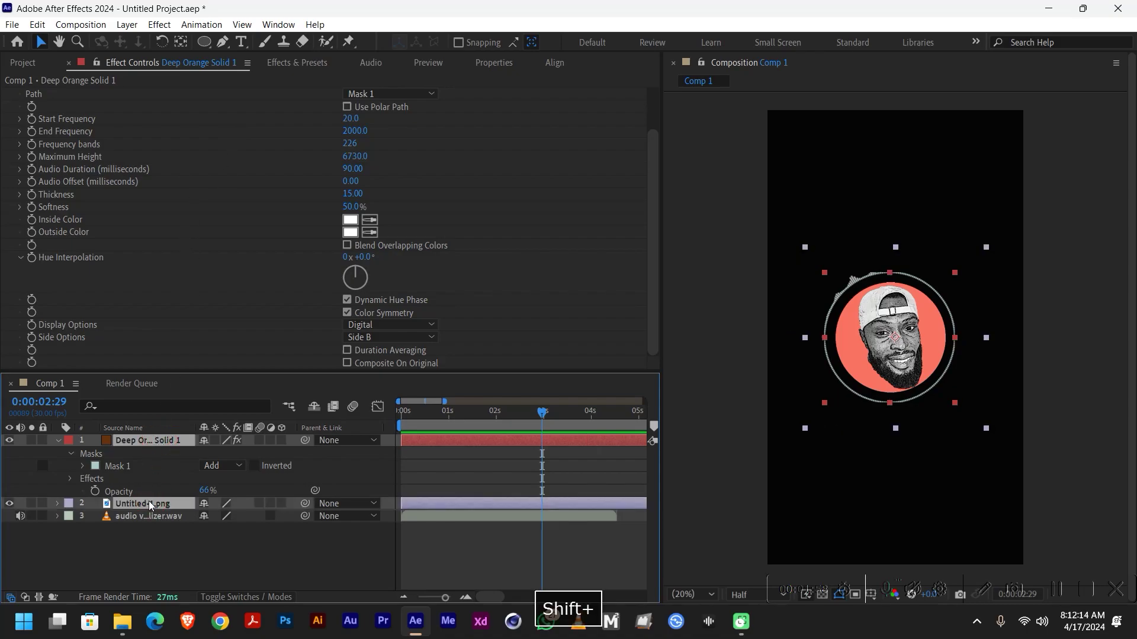
{"action": "right_click", "coordinate": [150, 505]}
{"action": "left_click", "coordinate": [216, 408]}
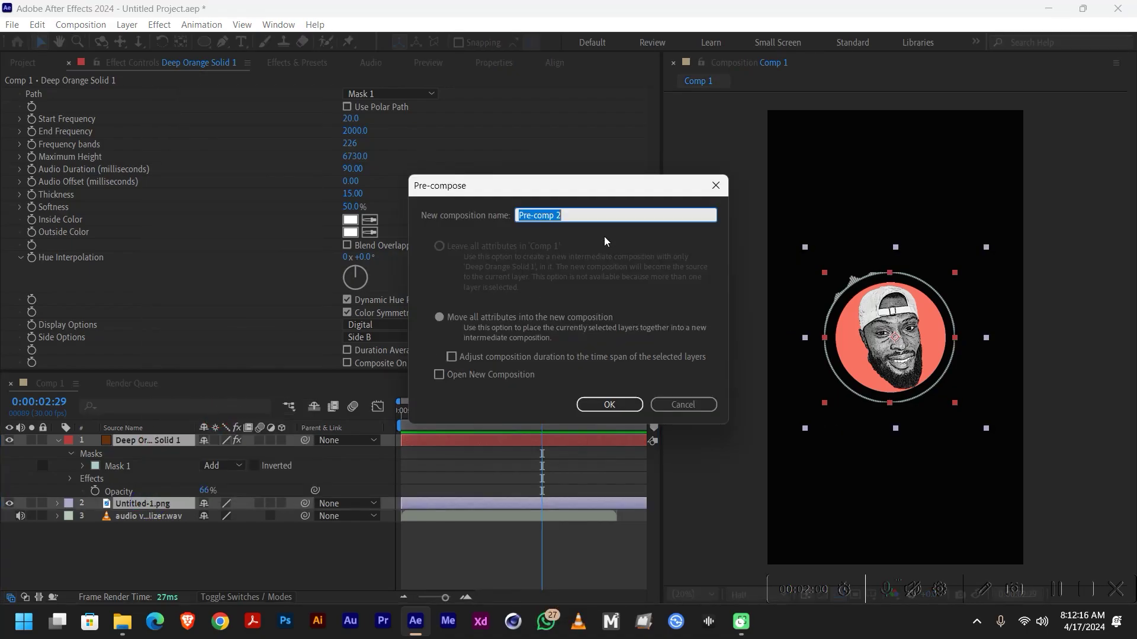
{"action": "left_click", "coordinate": [610, 405]}
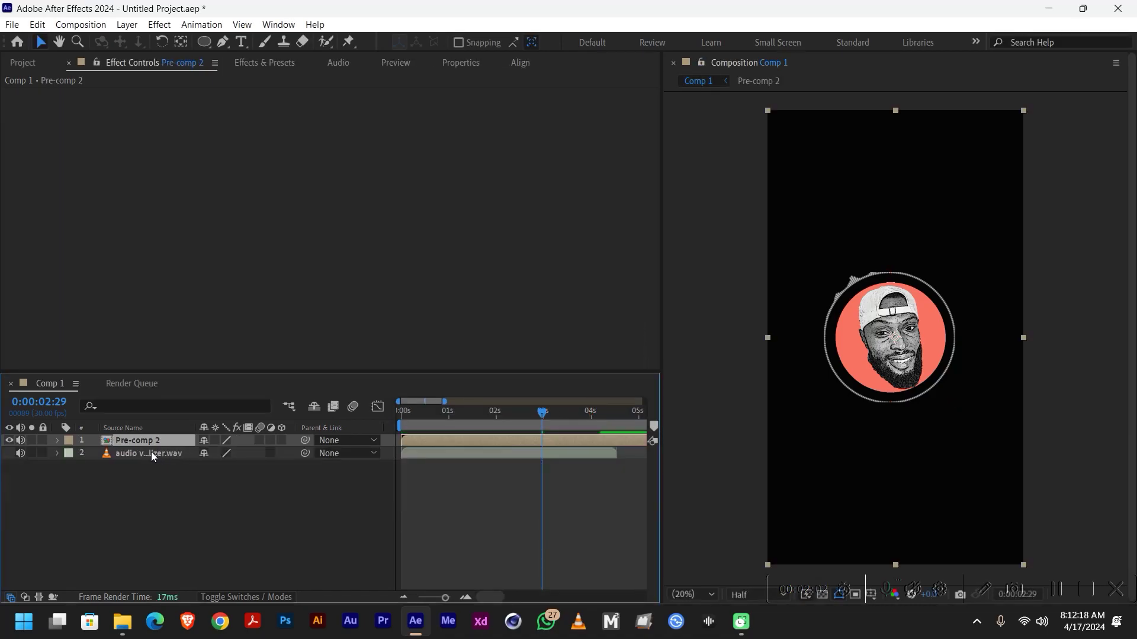
Convert the audio visualizer.wav layer's audio into an Audio Amplitude keyframe layer.
{"action": "left_click", "coordinate": [142, 452]}
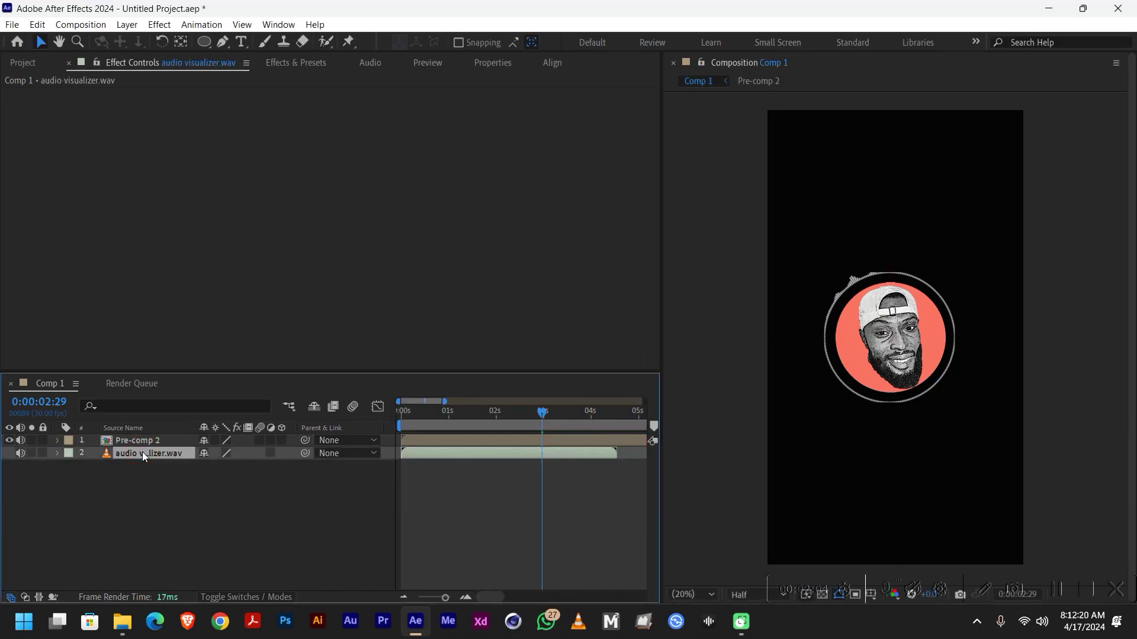
{"action": "right_click", "coordinate": [142, 452]}
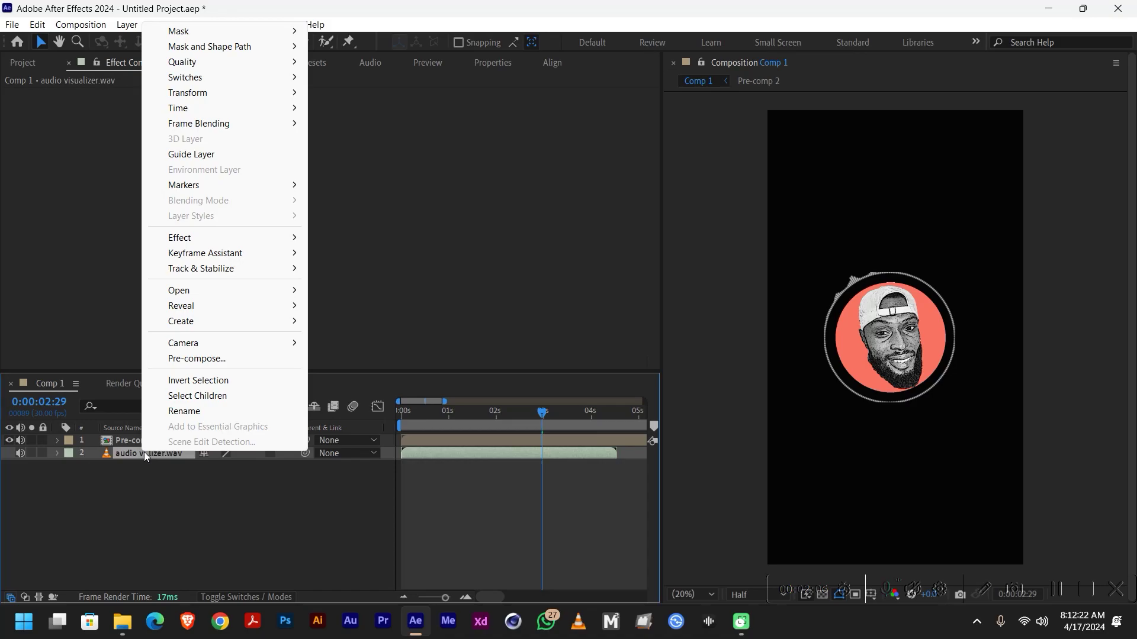
{"action": "mouse_move", "coordinate": [213, 253]}
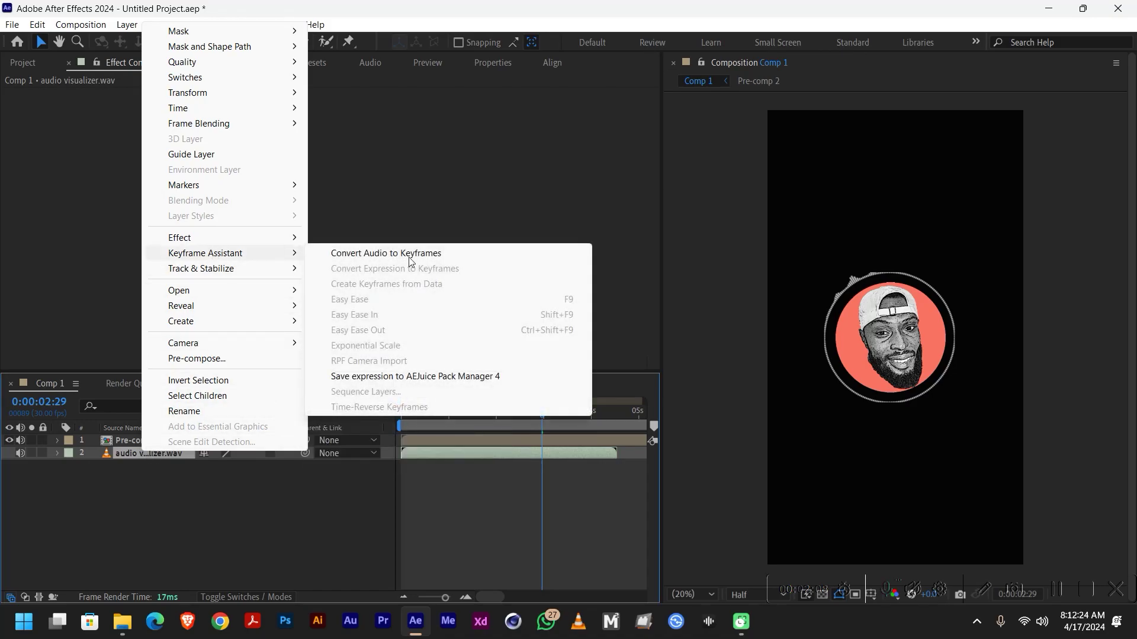
{"action": "left_click", "coordinate": [436, 252]}
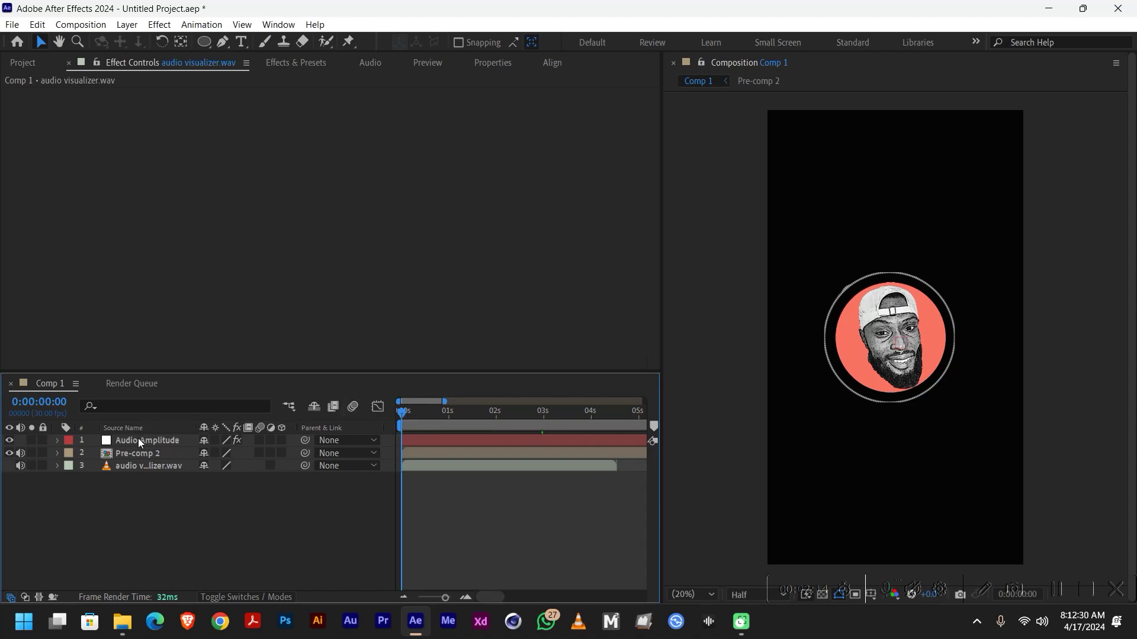
Delete the Left Channel and Right Channel effects from the Audio Amplitude layer.
{"action": "left_click", "coordinate": [57, 440]}
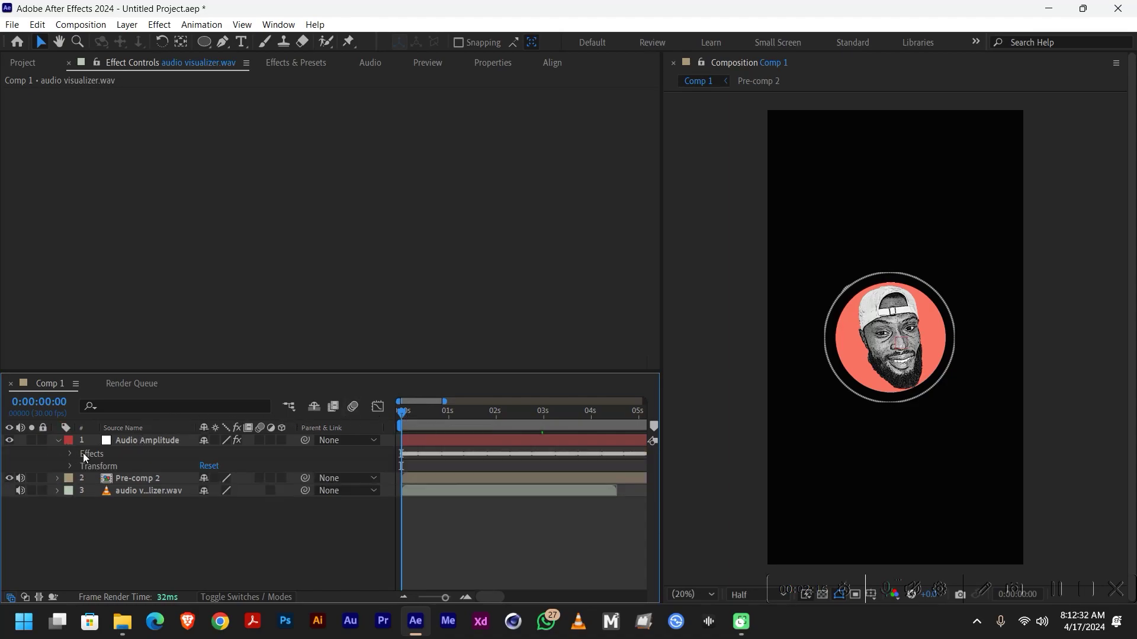
{"action": "left_click", "coordinate": [71, 453]}
{"action": "left_click", "coordinate": [120, 466]}
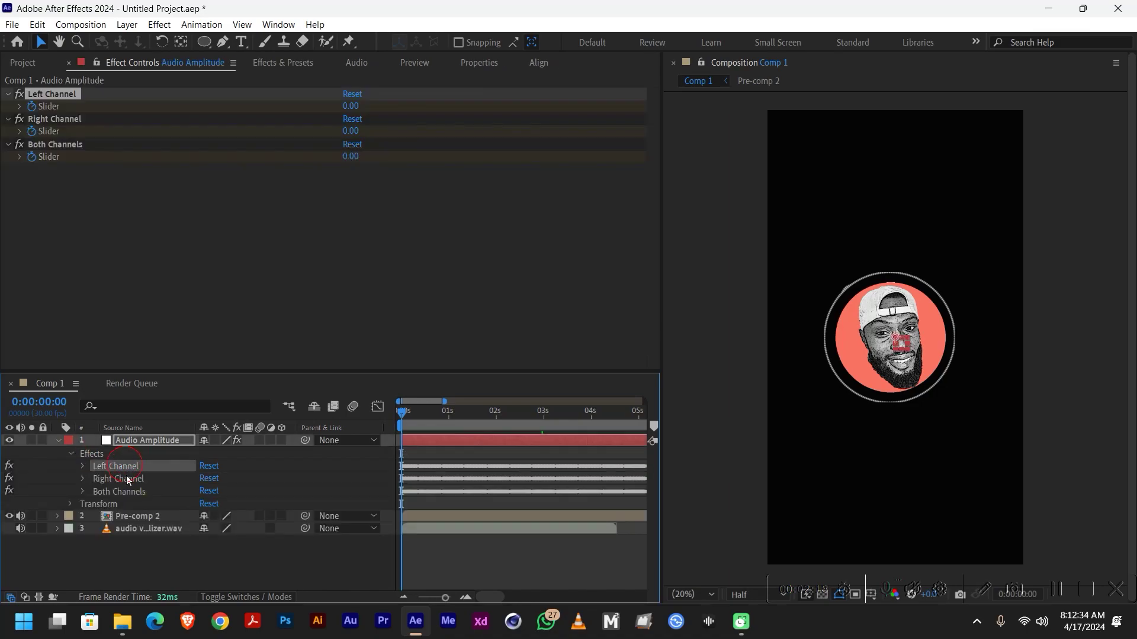
{"action": "left_click", "coordinate": [126, 477], "text": "shift"}
{"action": "key", "text": "BackSpace"}
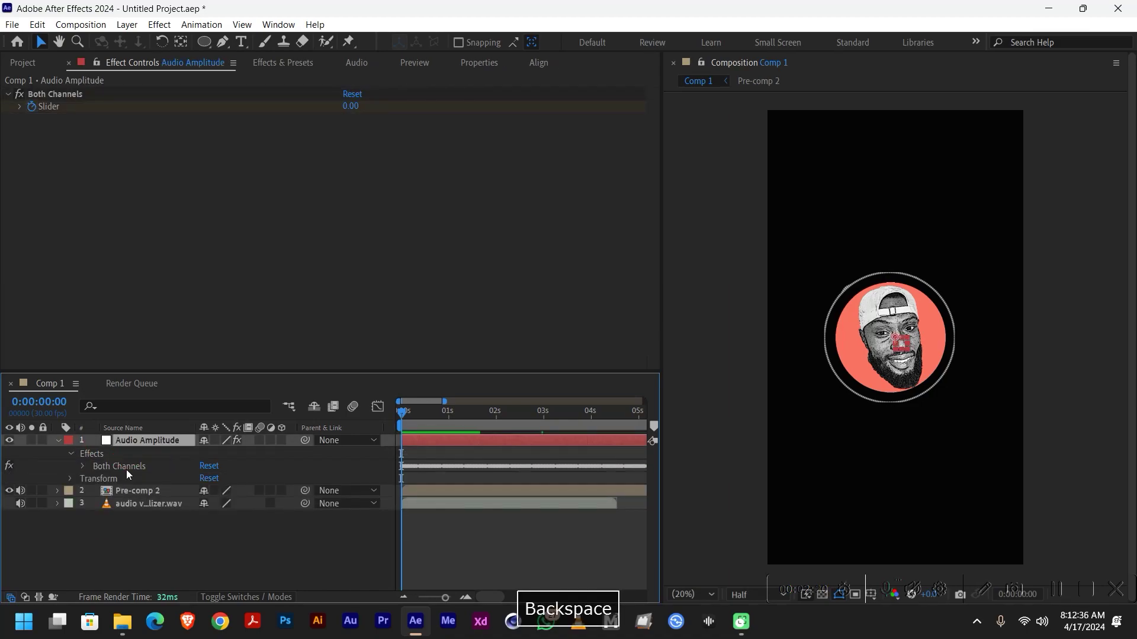
Pick-whip Pre-comp 2's Scale to the Both Channels Slider.
{"action": "left_click", "coordinate": [82, 467]}
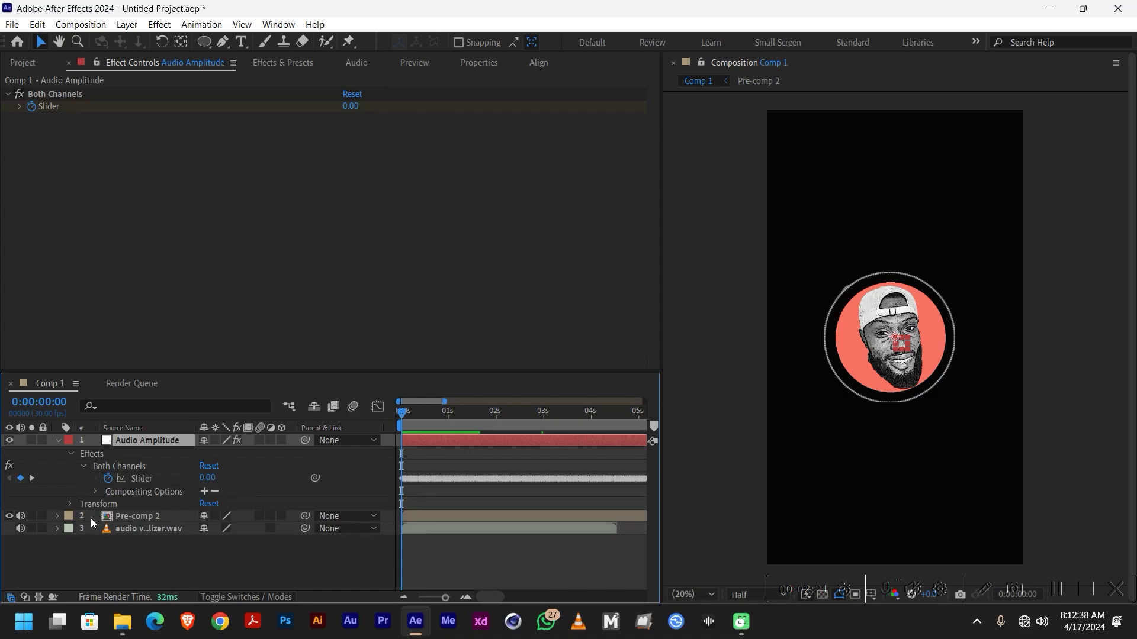
{"action": "left_click", "coordinate": [123, 515]}
{"action": "key", "text": "s"}
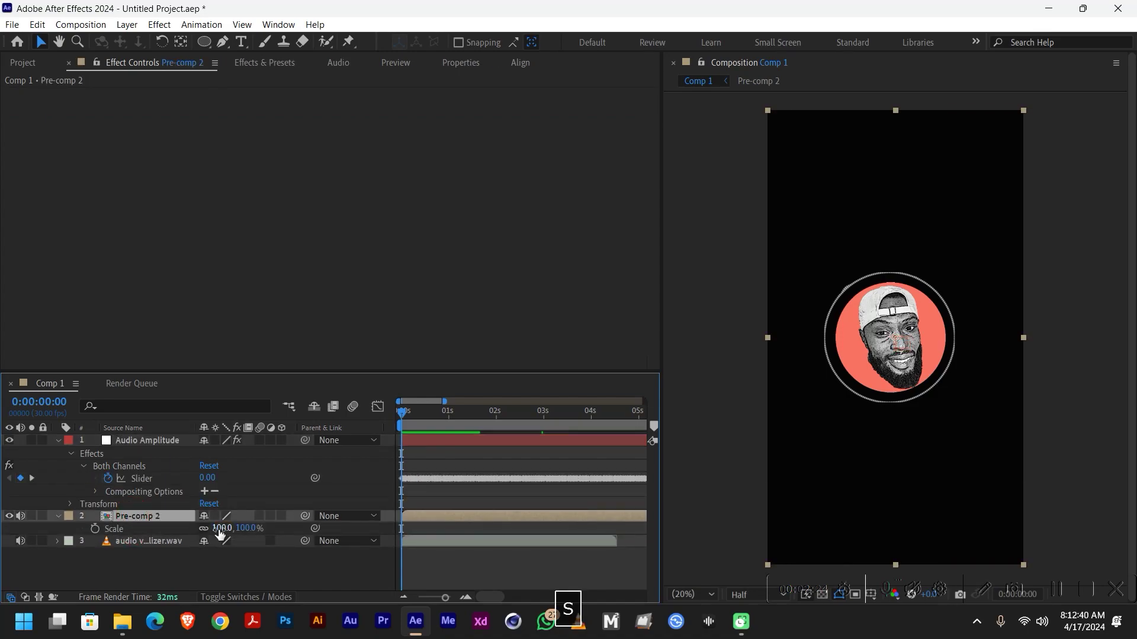
{"action": "left_click_drag", "start_coordinate": [315, 528], "coordinate": [123, 479]}
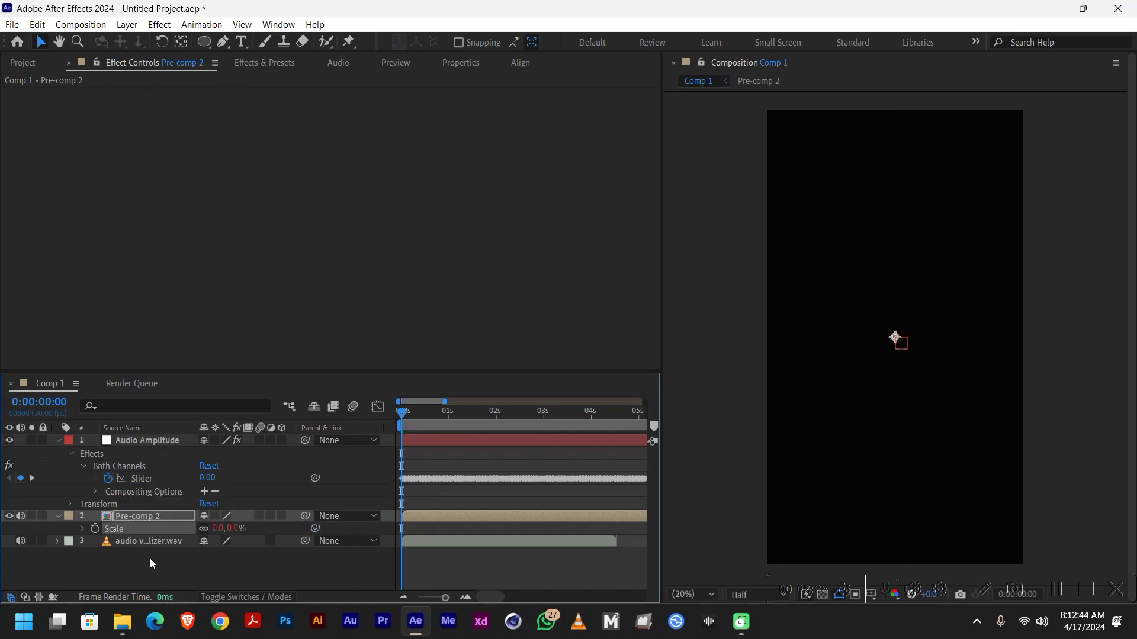
Append +[100,100] to Pre-comp 2's Scale expression so it starts at 100%.
{"action": "left_click", "coordinate": [83, 529]}
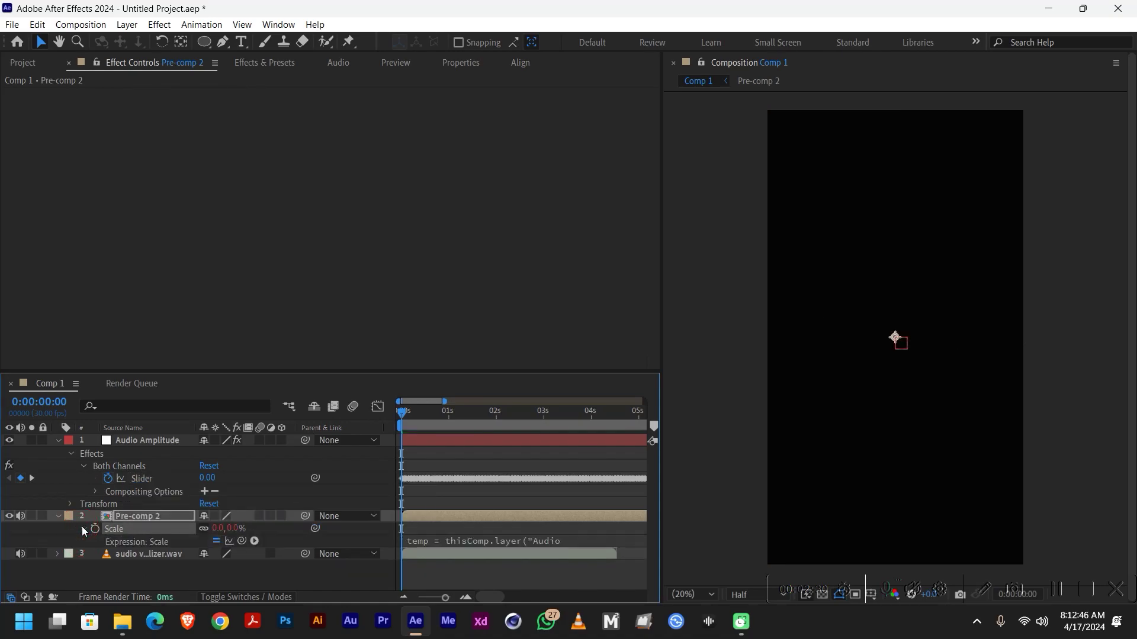
{"action": "left_click", "coordinate": [500, 542]}
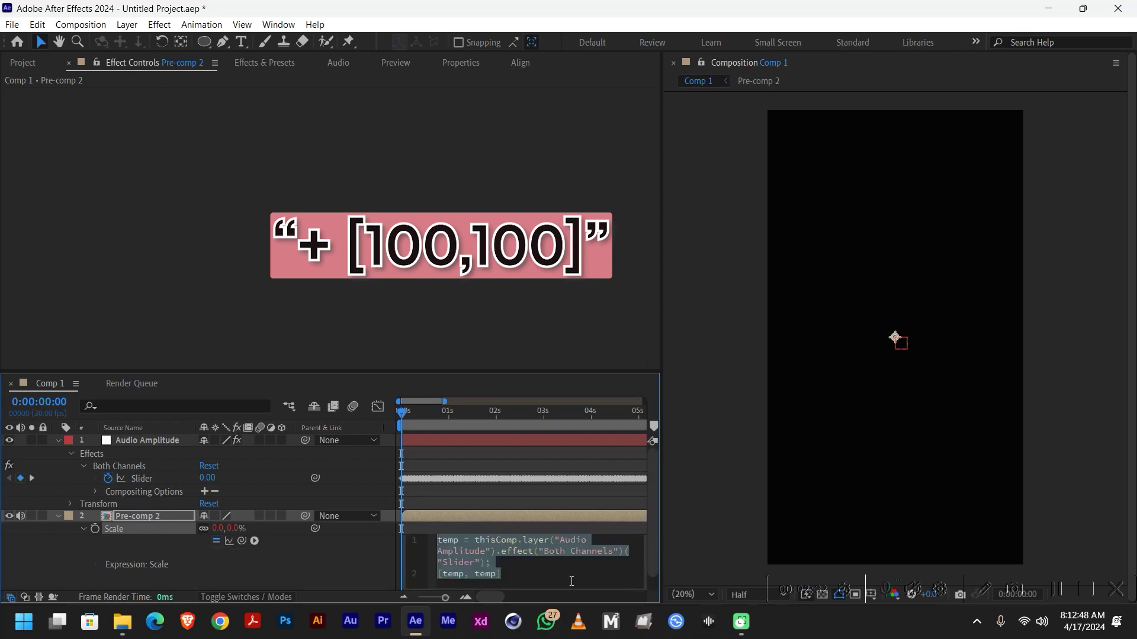
{"action": "left_click", "coordinate": [542, 580]}
{"action": "type", "text": "+"}
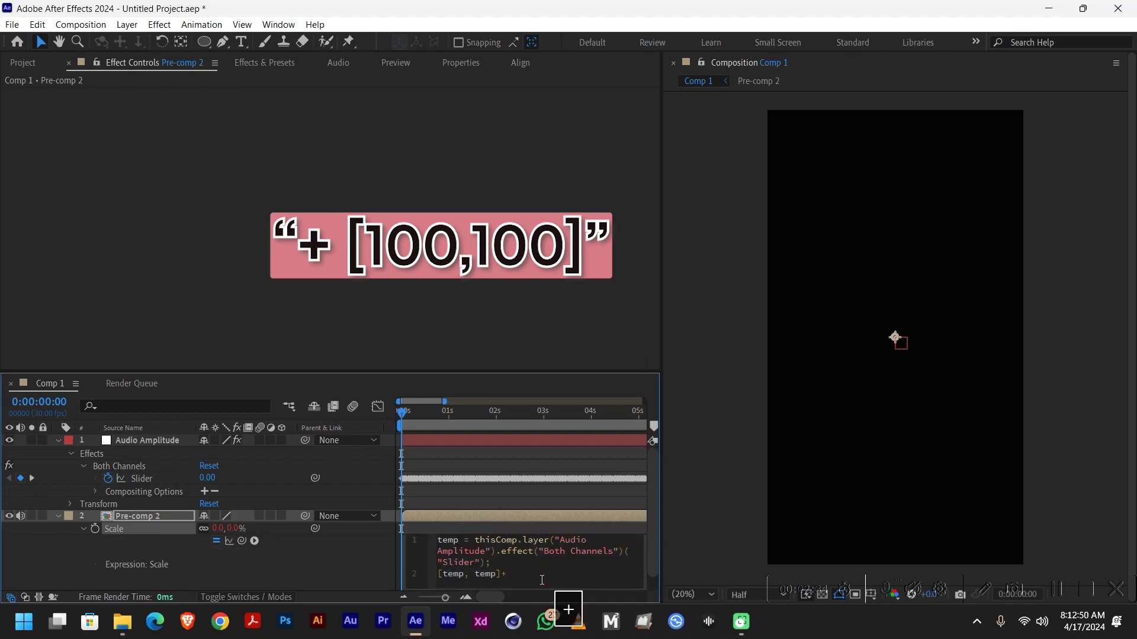
{"action": "type", "text": "[10"}
{"action": "type", "text": "0,100"}
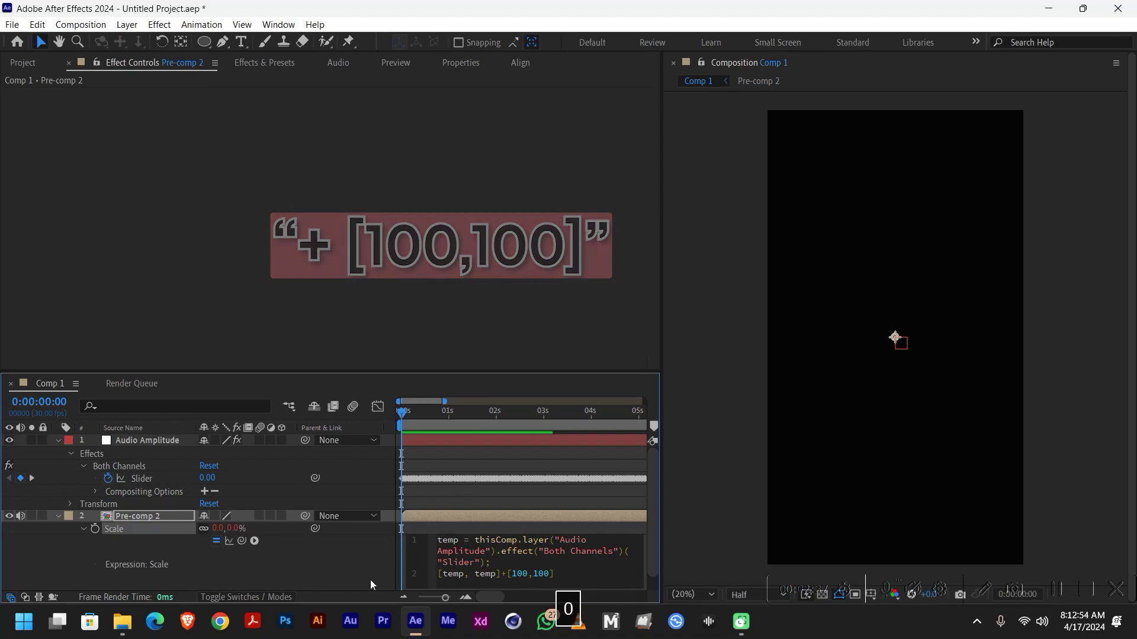
{"action": "left_click", "coordinate": [357, 572]}
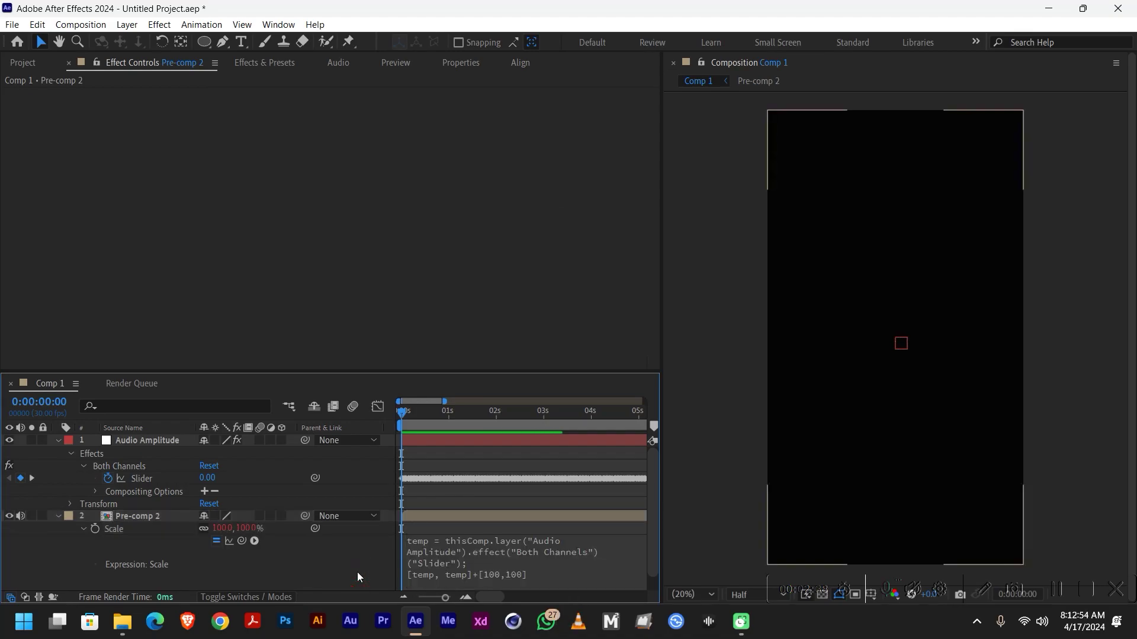